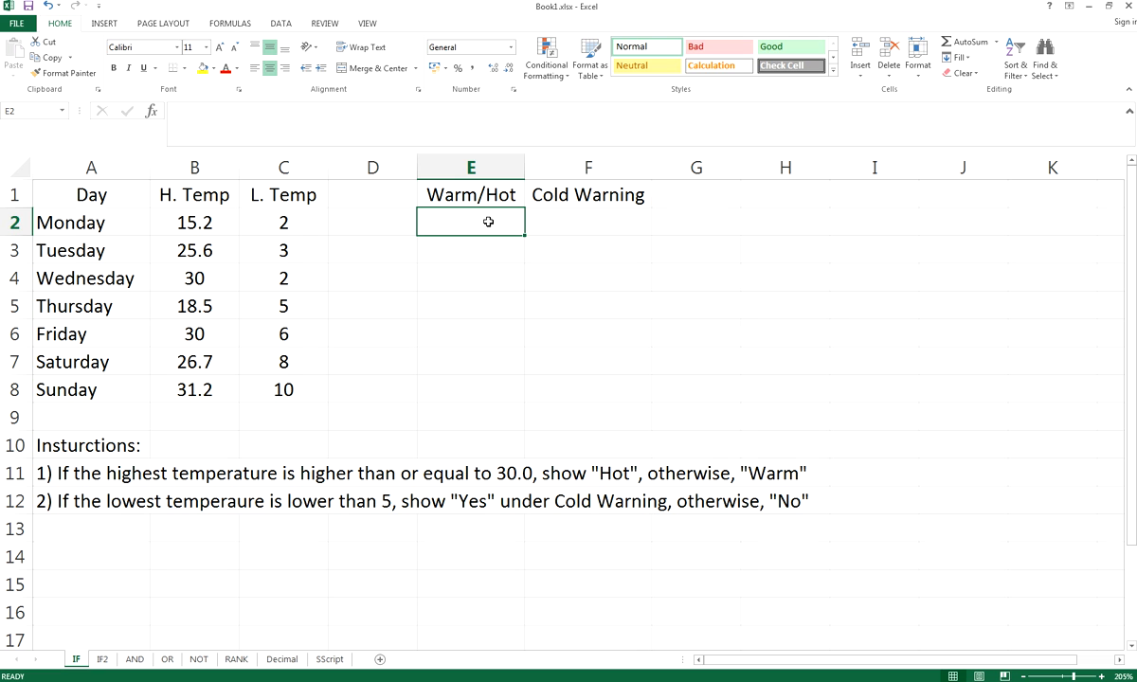
Review the row 11 instruction and Monday's high in B2, then select E2
{"action": "left_click", "coordinate": [99, 477]}
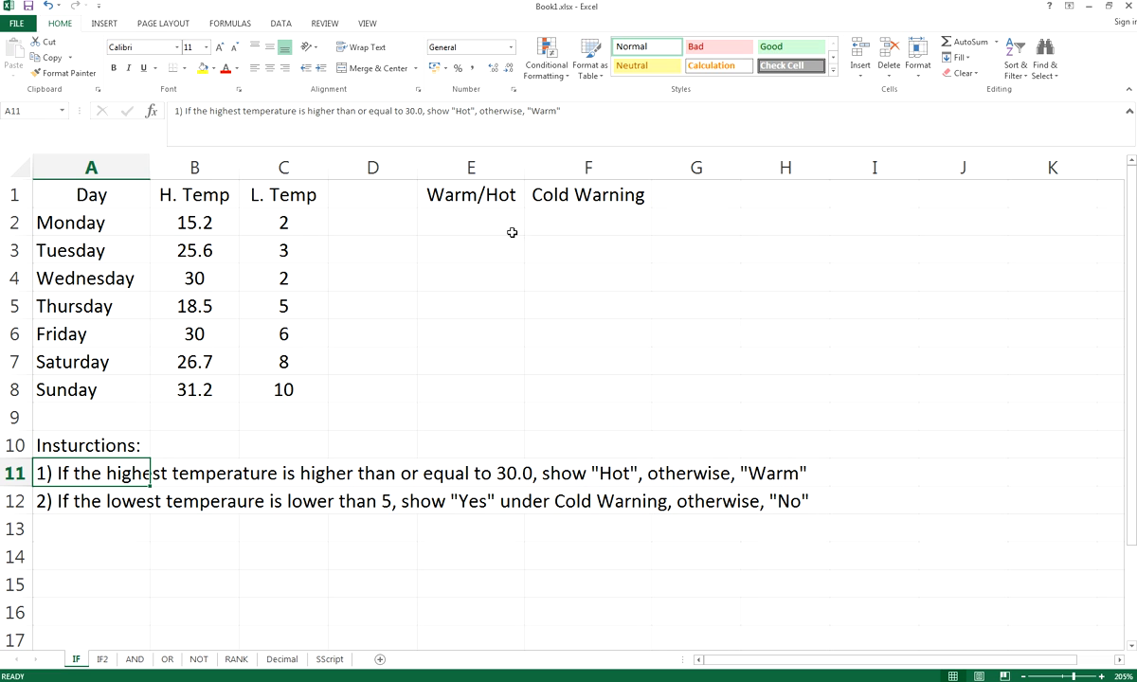
{"action": "left_click", "coordinate": [478, 216]}
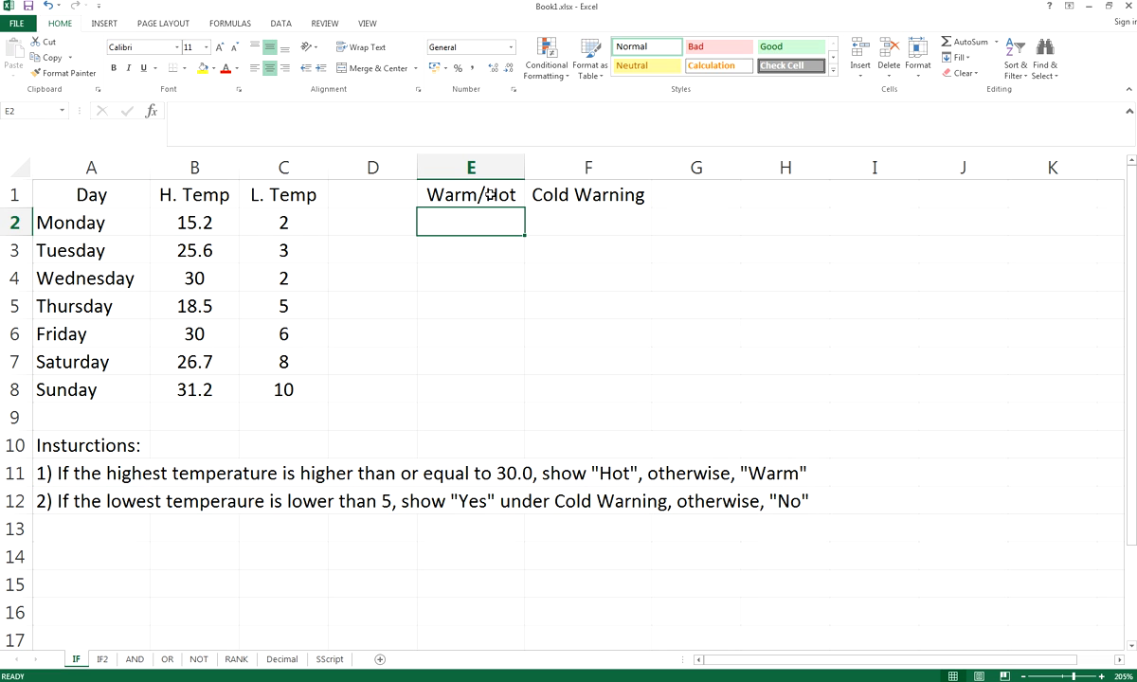
{"action": "left_click", "coordinate": [178, 212]}
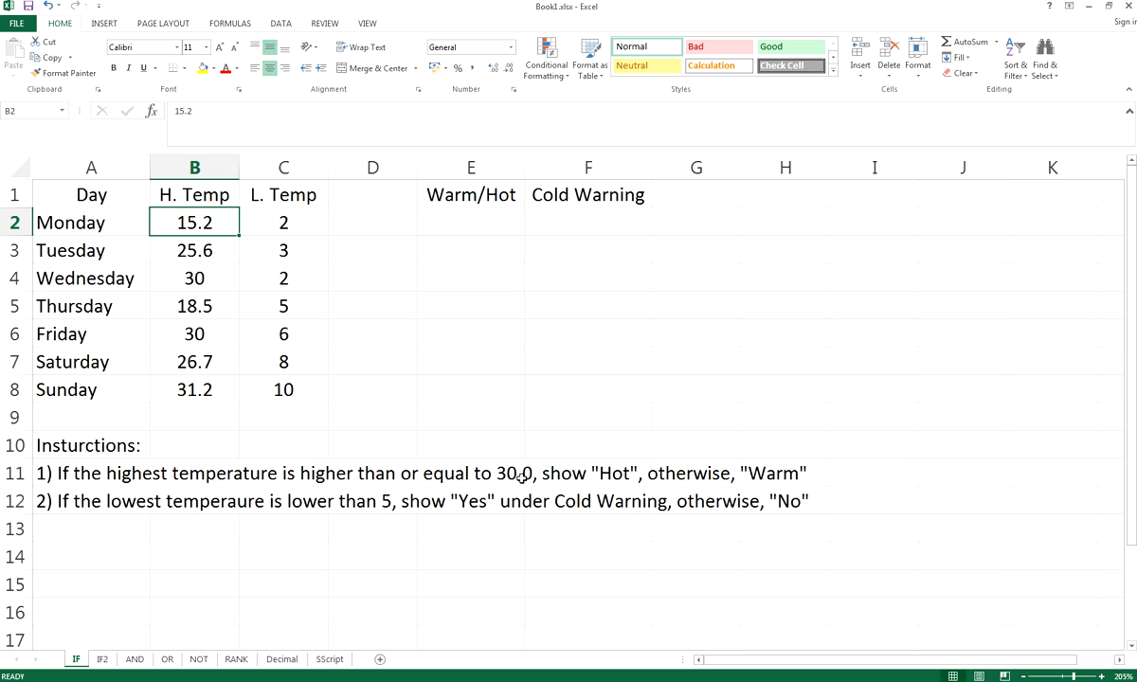
{"action": "left_click", "coordinate": [464, 223]}
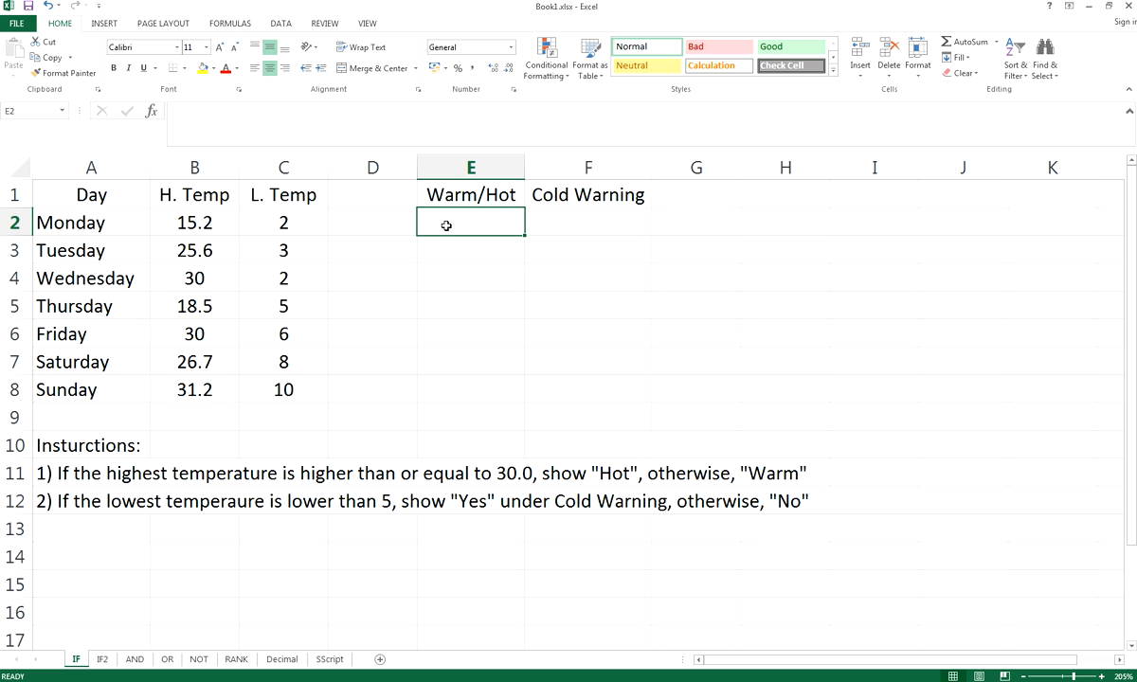
Type =IF(B2>=30, "Hot", "Warm") into E2 without committing it yet
{"action": "type", "text": "="}
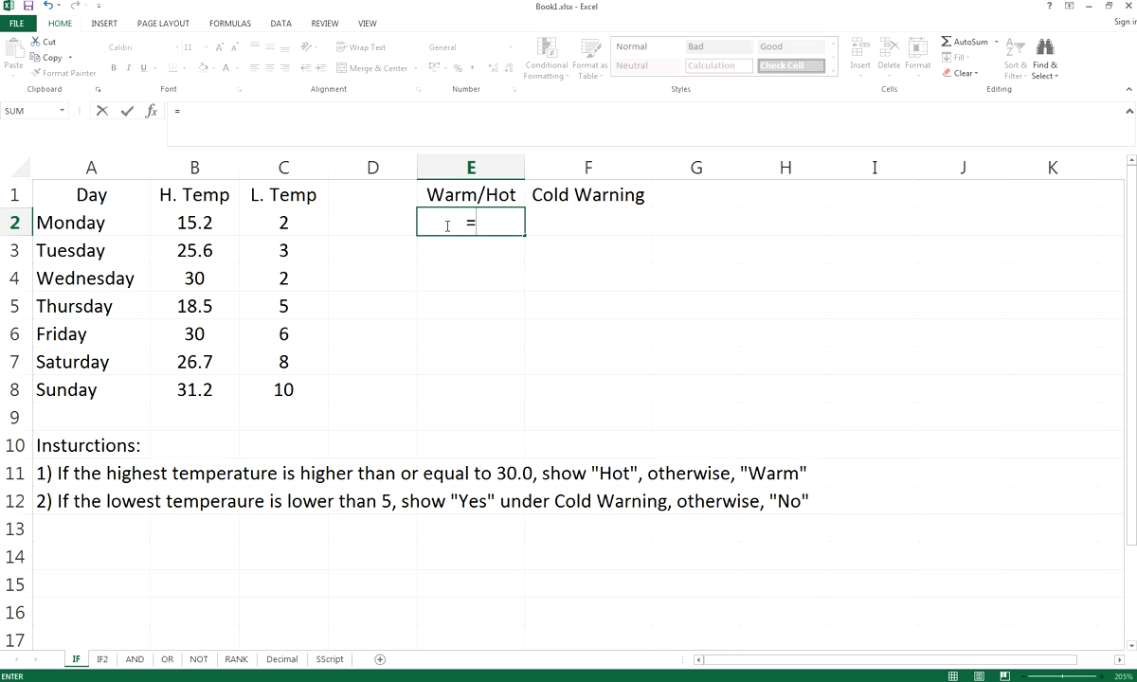
{"action": "type", "text": "IF("}
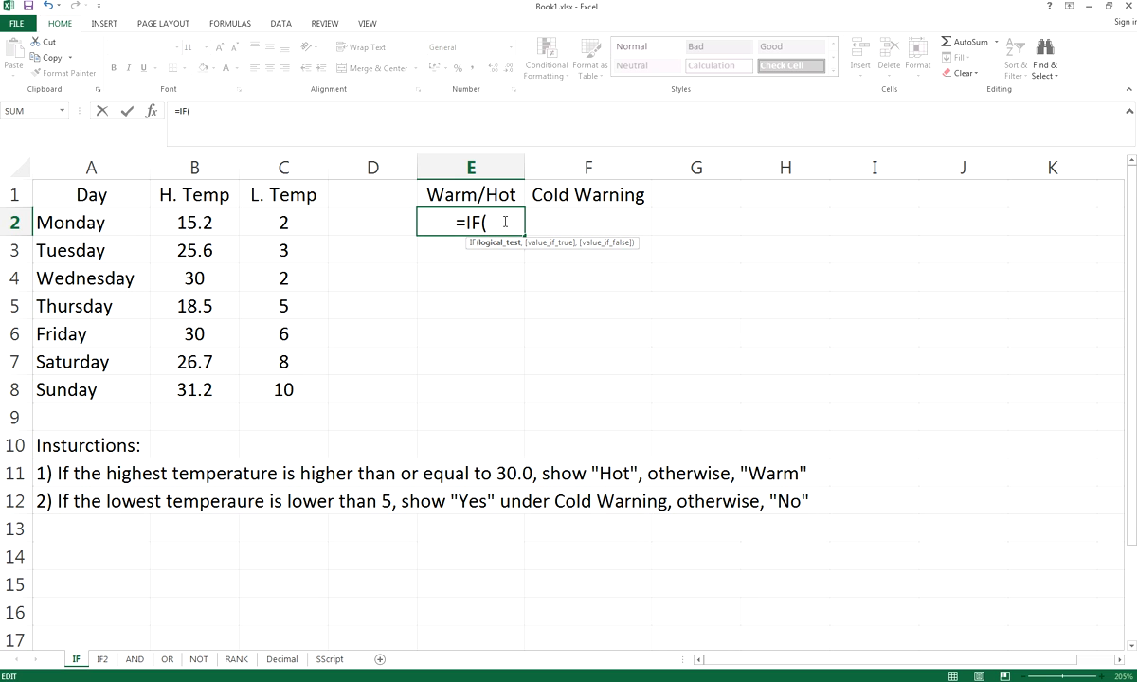
{"action": "type", "text": "B2"}
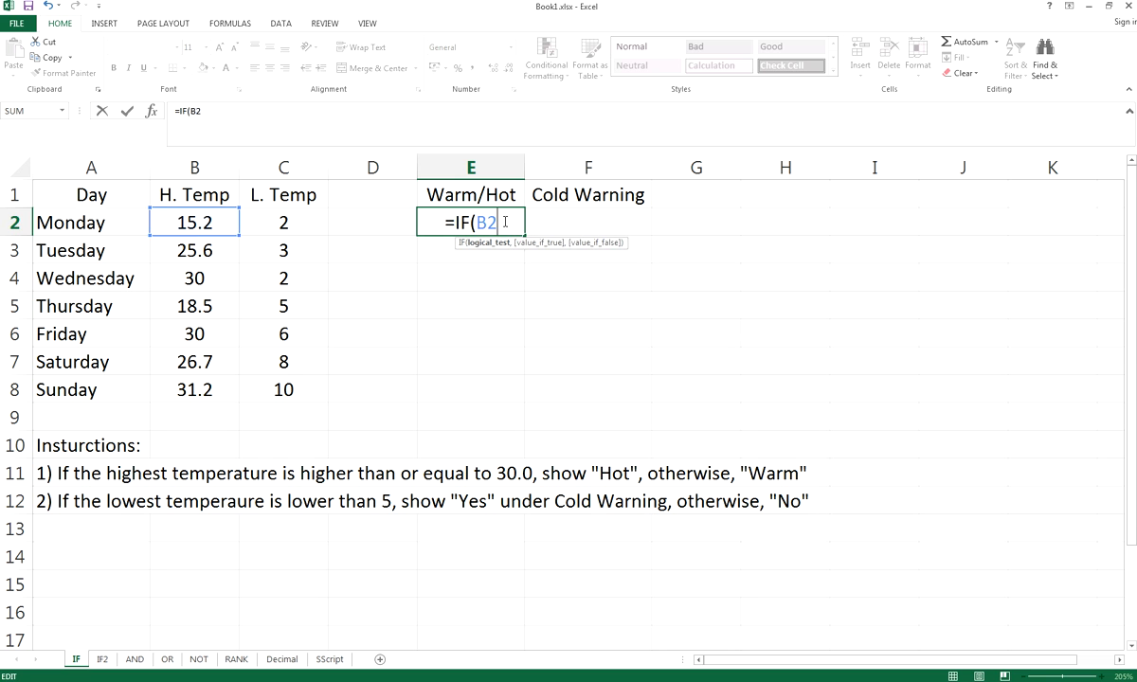
{"action": "type", "text": ">="}
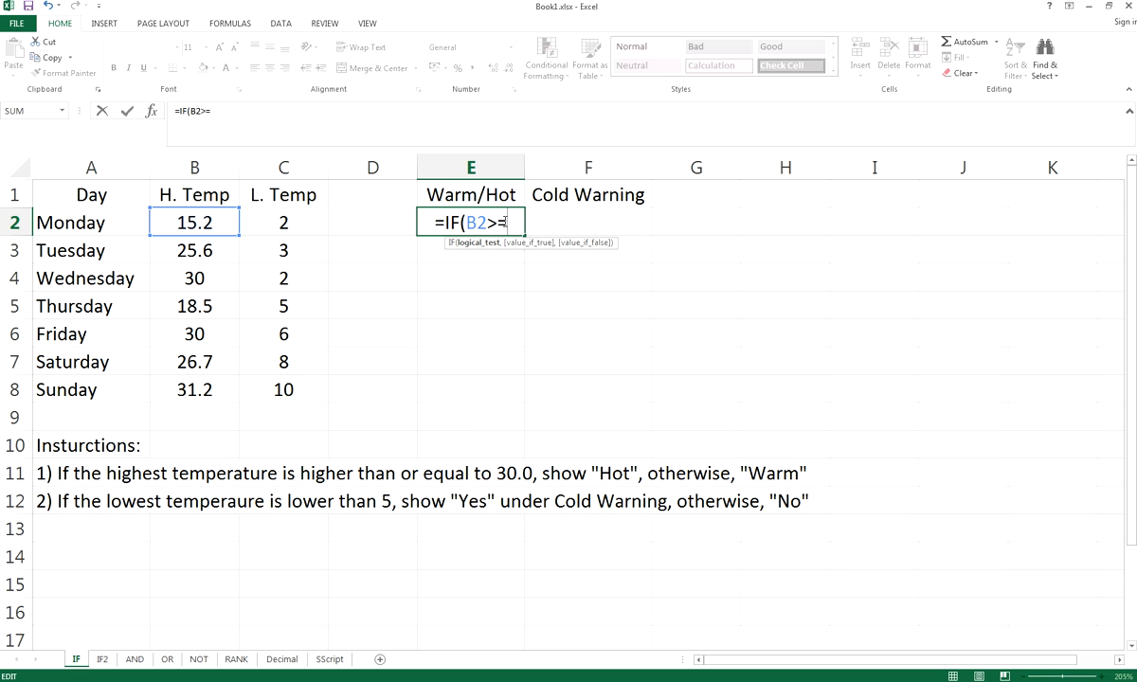
{"action": "type", "text": "30, \"Hot"}
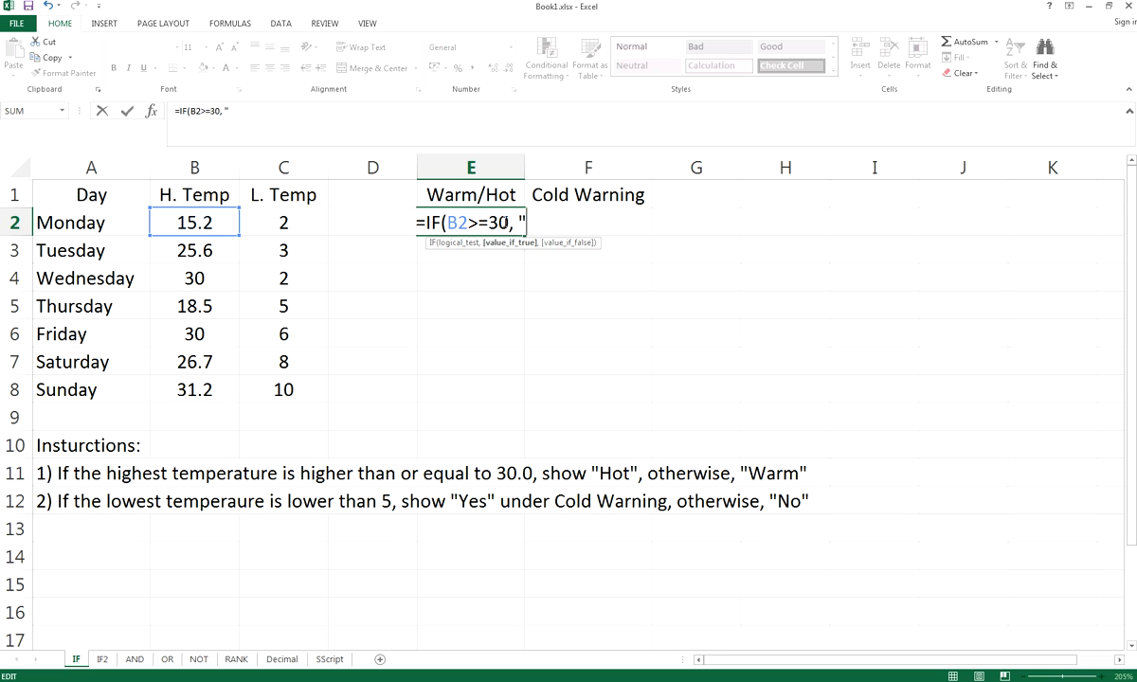
{"action": "type", "text": "\", "}
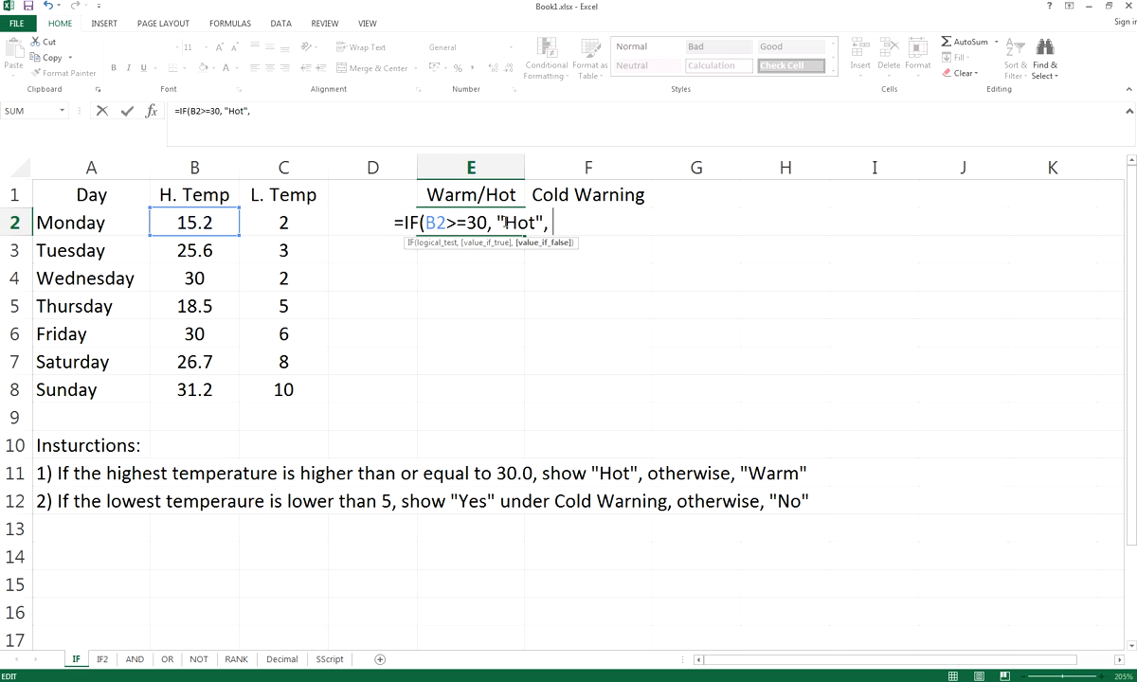
{"action": "type", "text": "\"Warm\")"}
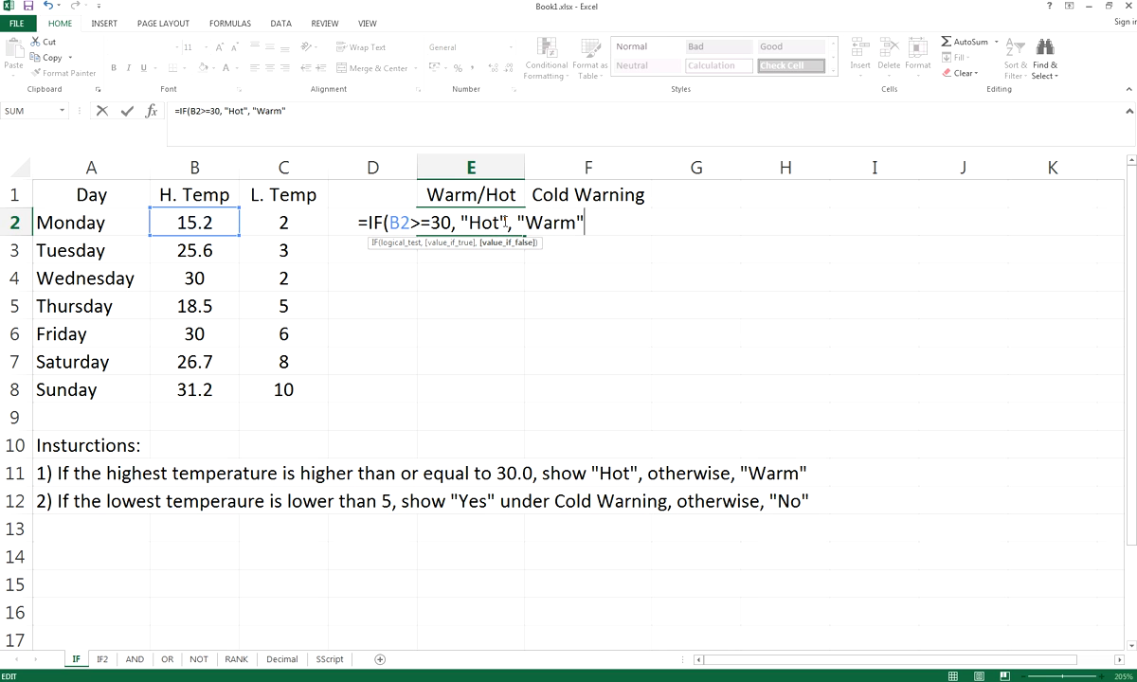
{"action": "left_click", "coordinate": [469, 223]}
{"action": "left_click", "coordinate": [428, 224]}
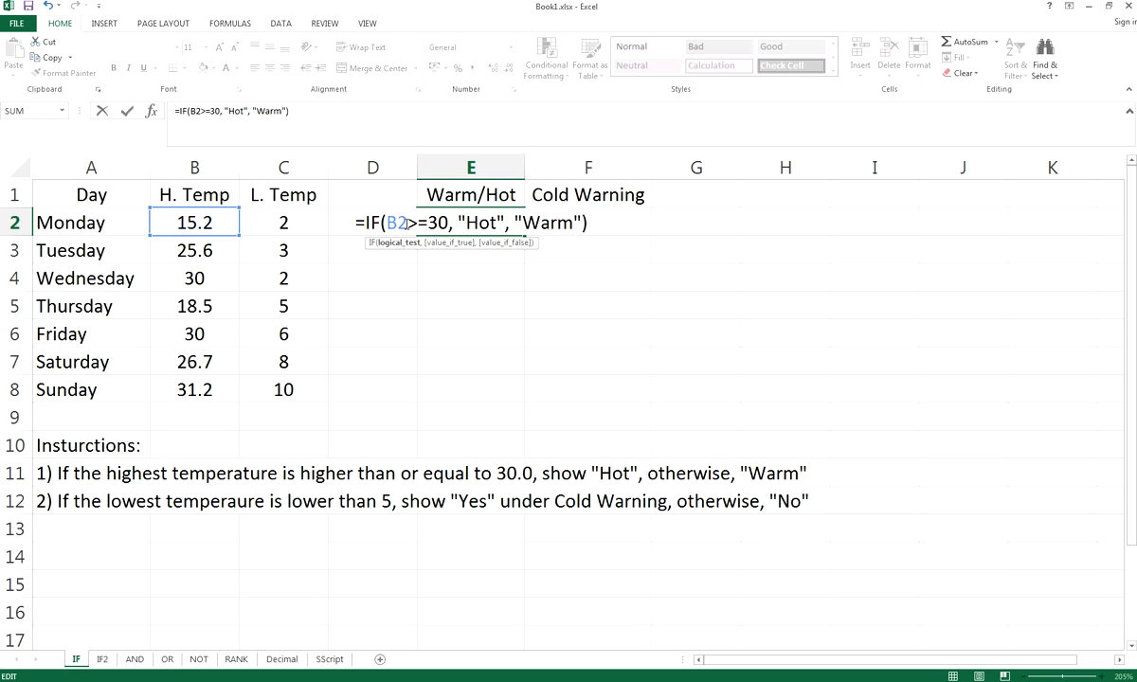
Highlight the >= comparison in E2's formula and retype its > sign
{"action": "left_click_drag", "start_coordinate": [413, 224], "coordinate": [418, 224]}
{"action": "left_click_drag", "start_coordinate": [426, 225], "coordinate": [419, 225]}
{"action": "left_click_drag", "start_coordinate": [419, 225], "coordinate": [411, 224]}
{"action": "left_click_drag", "start_coordinate": [409, 222], "coordinate": [420, 225]}
{"action": "left_click_drag", "start_coordinate": [429, 223], "coordinate": [422, 224]}
{"action": "key", "text": "BackSpace"}
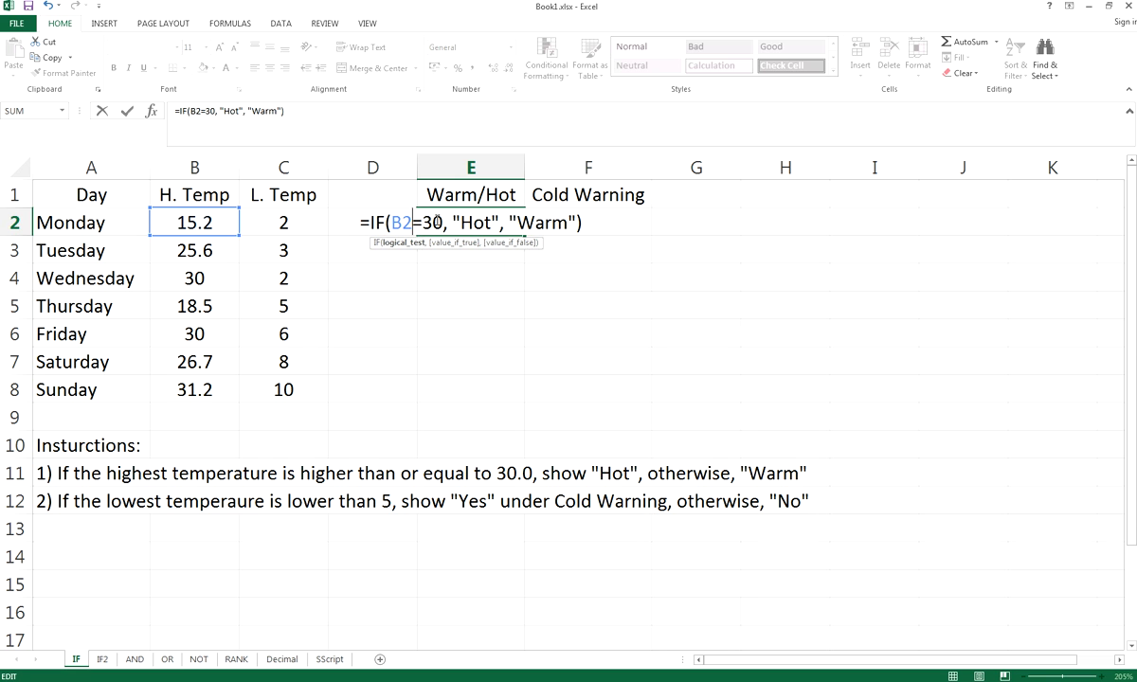
{"action": "type", "text": ">"}
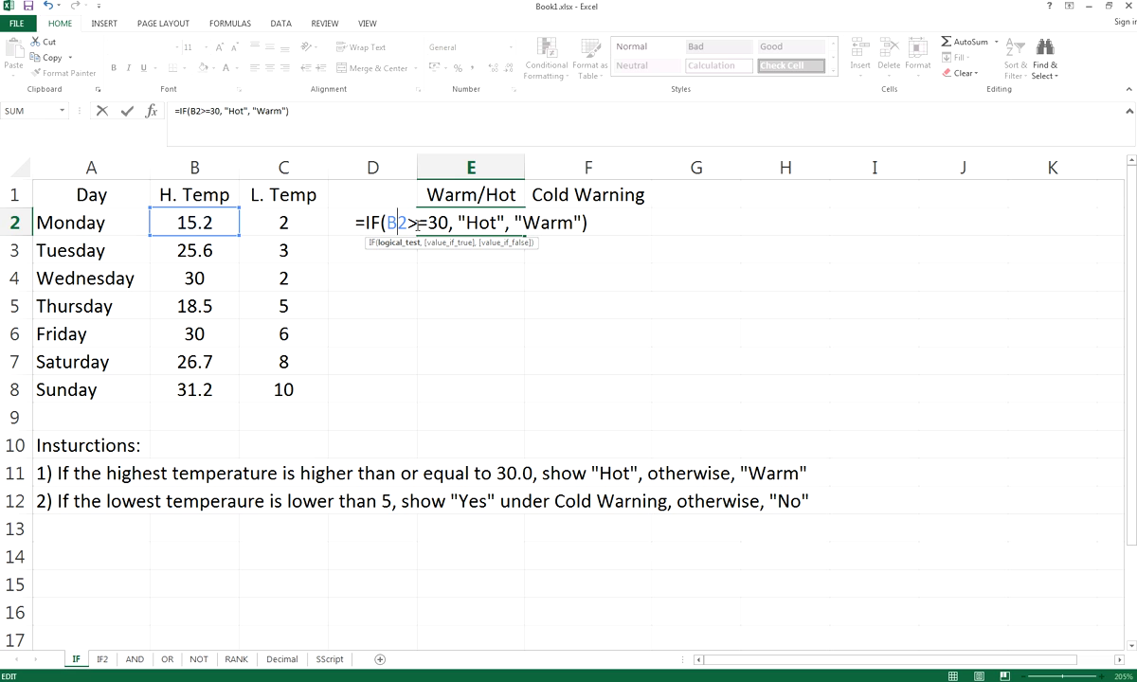
{"action": "key", "text": "Right"}
{"action": "key", "text": "Right"}
{"action": "key", "text": "Right"}
{"action": "key", "text": "Right"}
Walk through the B2>=30 condition and the quoted "Hot" result in the formula
{"action": "left_click_drag", "start_coordinate": [388, 222], "coordinate": [447, 223]}
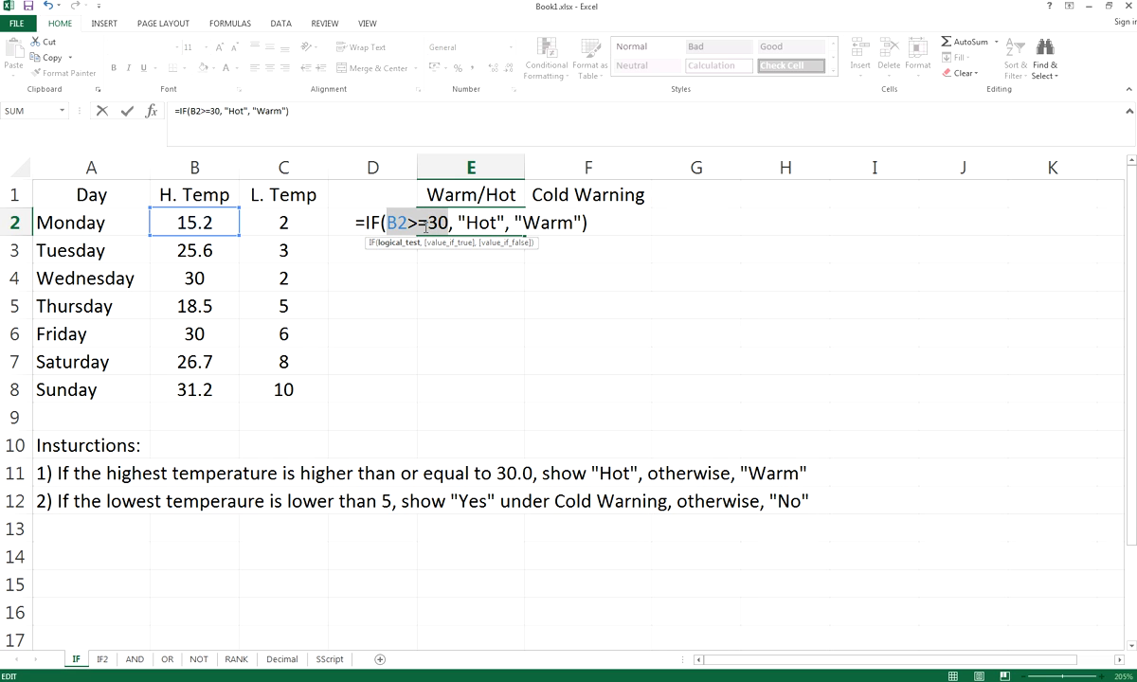
{"action": "left_click", "coordinate": [425, 224]}
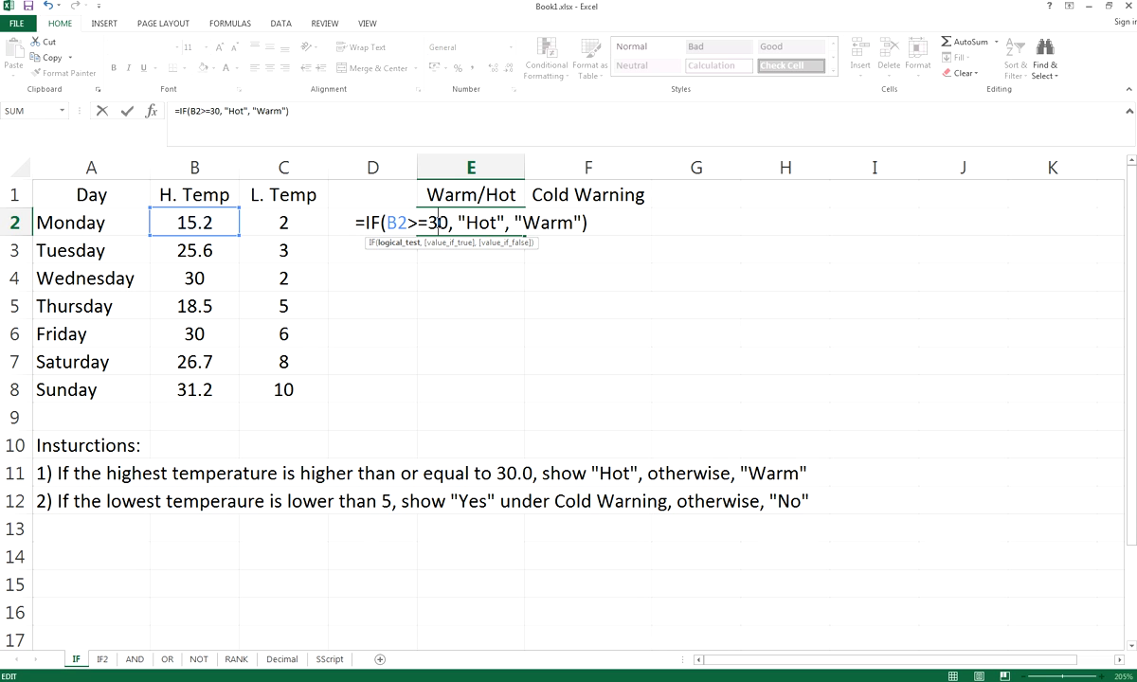
{"action": "left_click", "coordinate": [480, 222]}
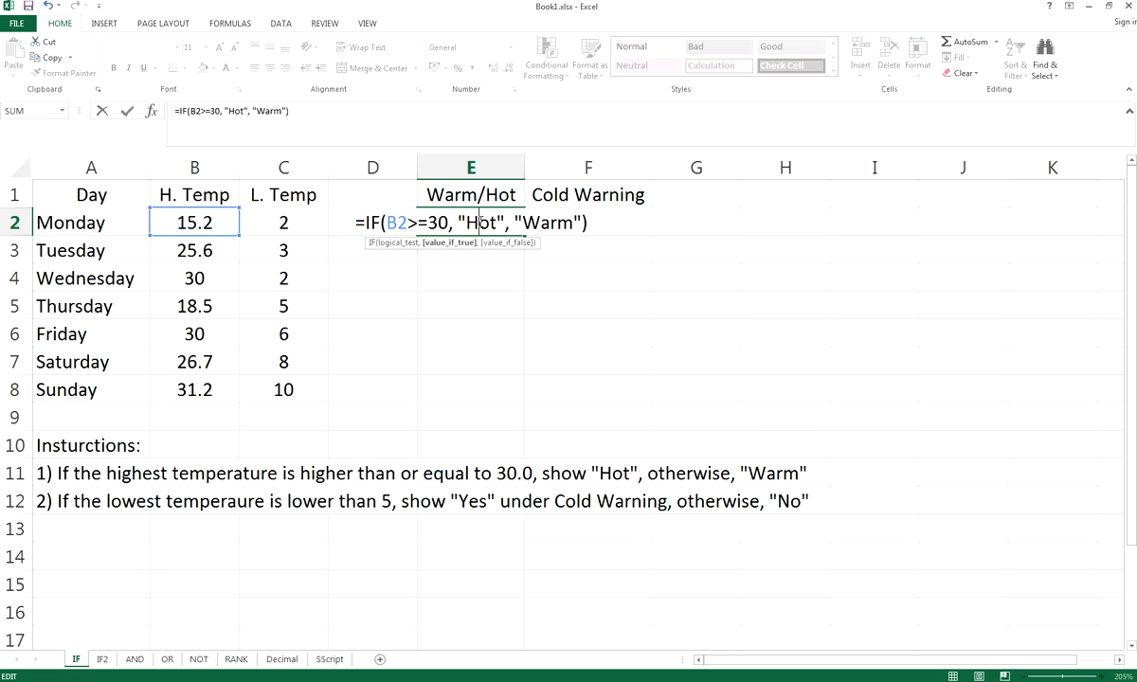
{"action": "left_click_drag", "start_coordinate": [471, 222], "coordinate": [499, 222]}
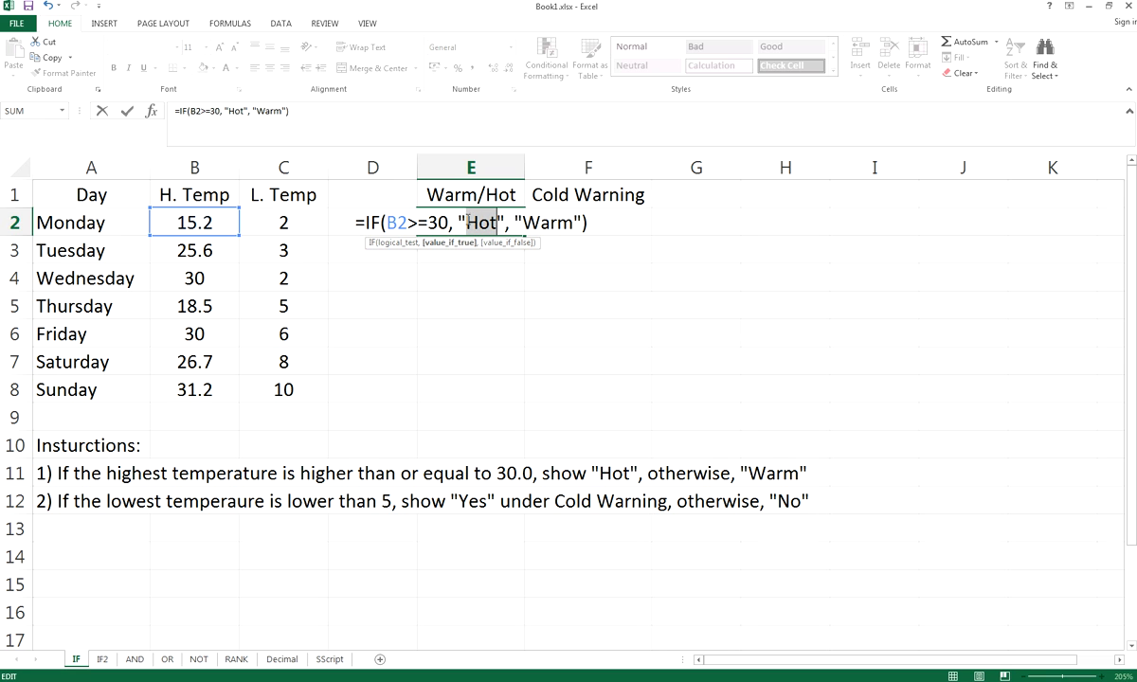
{"action": "left_click", "coordinate": [470, 221]}
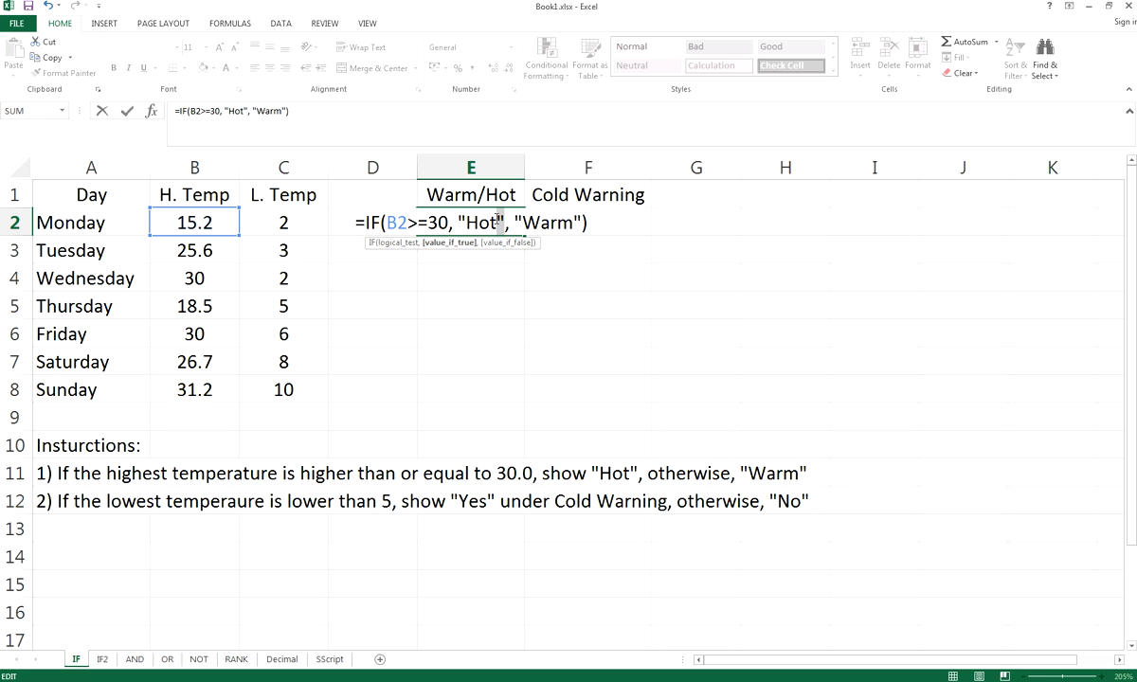
{"action": "left_click", "coordinate": [461, 221]}
{"action": "left_click_drag", "start_coordinate": [506, 223], "coordinate": [497, 223]}
{"action": "left_click", "coordinate": [488, 222]}
{"action": "left_click", "coordinate": [374, 221]}
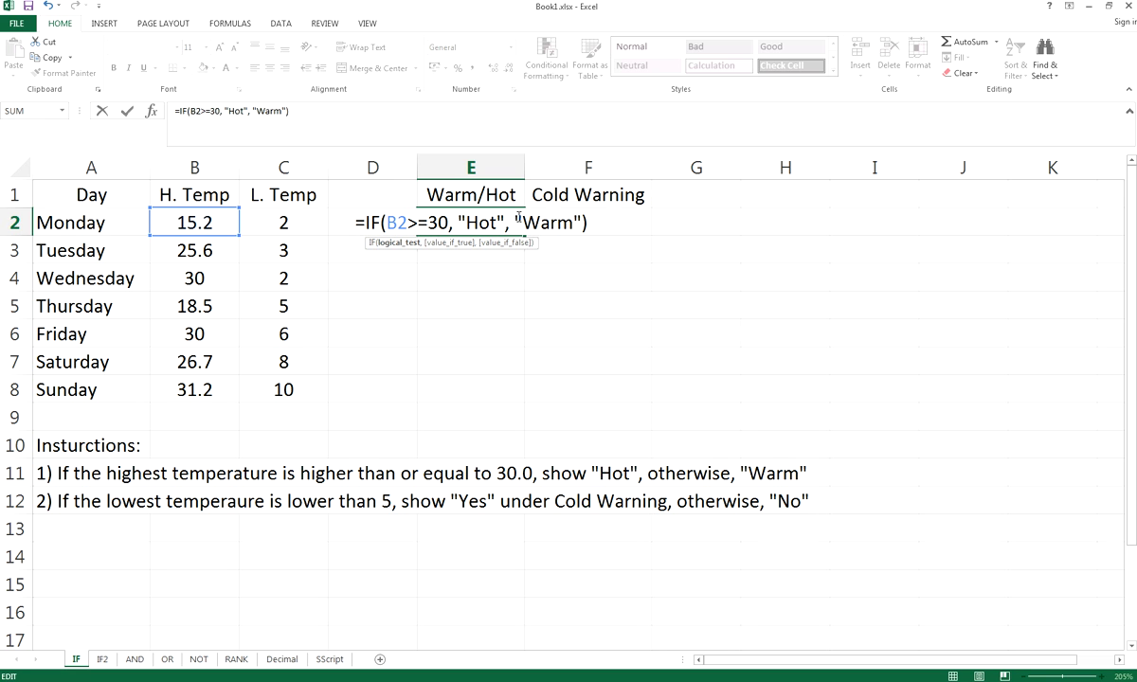
Point out the "Warm" result and commit the formula so E2 shows Warm
{"action": "left_click_drag", "start_coordinate": [523, 223], "coordinate": [575, 225]}
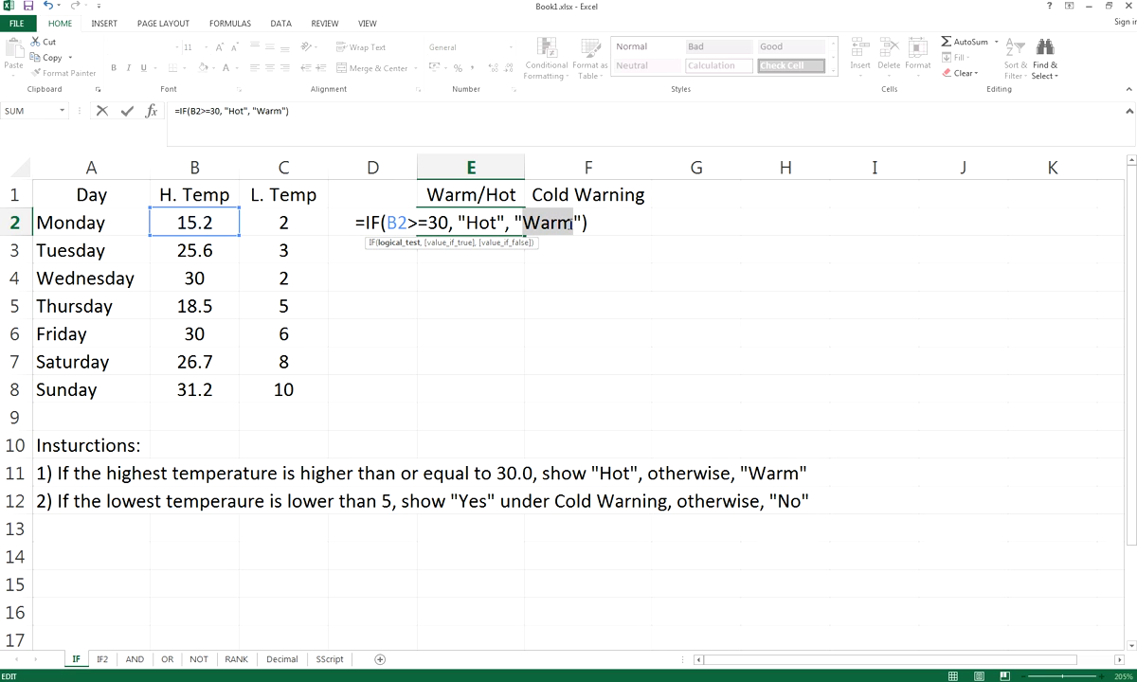
{"action": "left_click", "coordinate": [575, 224]}
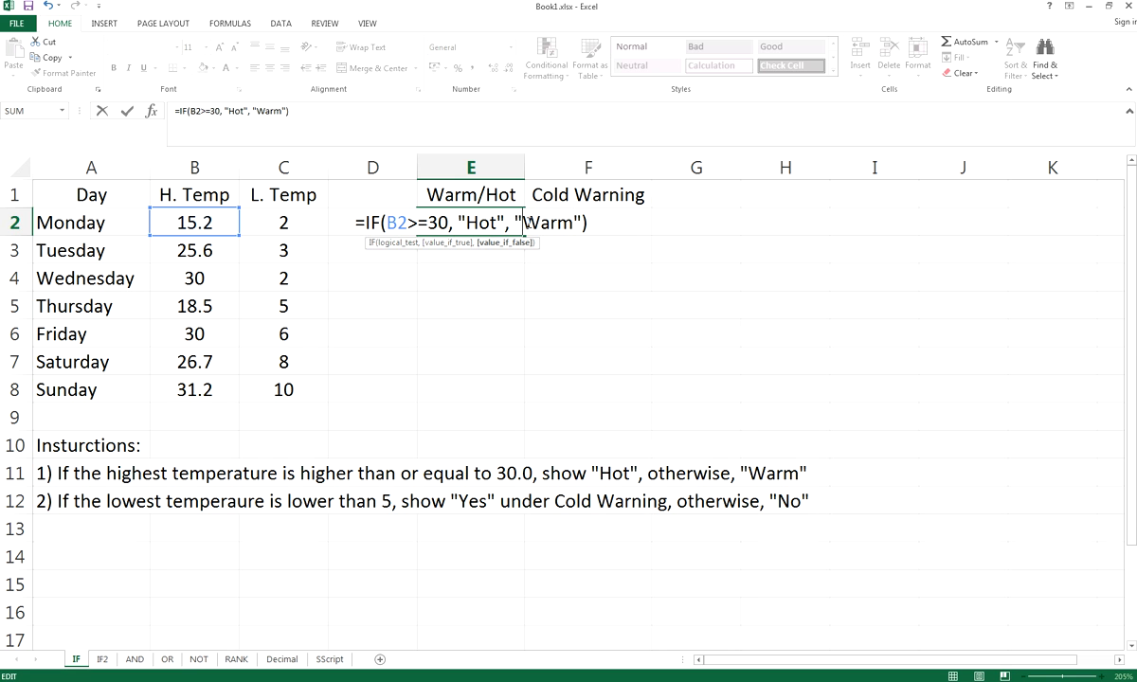
{"action": "left_click", "coordinate": [539, 223]}
{"action": "left_click", "coordinate": [558, 224]}
{"action": "key", "text": "Return"}
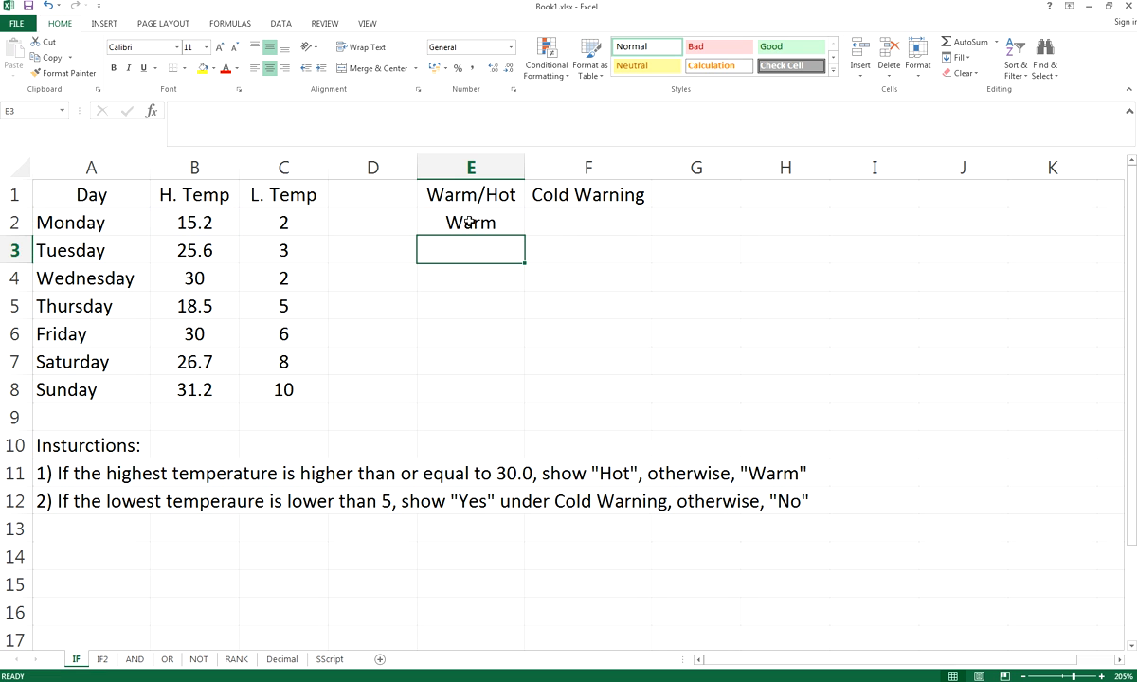
Compare E2's result with B2 and fill the Warm/Hot formula down to E8
{"action": "left_click", "coordinate": [471, 222]}
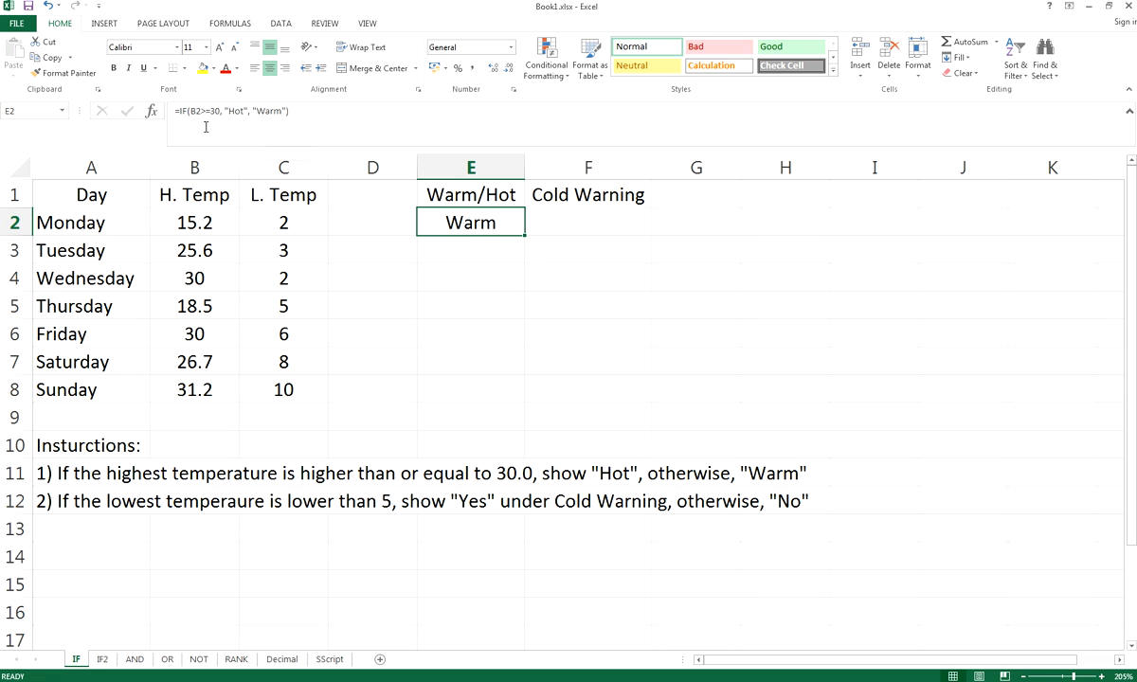
{"action": "left_click", "coordinate": [192, 222]}
{"action": "left_click", "coordinate": [455, 223]}
{"action": "left_click_drag", "start_coordinate": [523, 236], "coordinate": [516, 405]}
Check each copied Warm/Hot formula in E3 through E8
{"action": "left_click", "coordinate": [578, 249]}
{"action": "left_click", "coordinate": [499, 251]}
{"action": "left_click", "coordinate": [499, 286]}
{"action": "left_click", "coordinate": [497, 306]}
{"action": "left_click", "coordinate": [496, 333]}
{"action": "left_click", "coordinate": [495, 362]}
{"action": "left_click", "coordinate": [495, 389]}
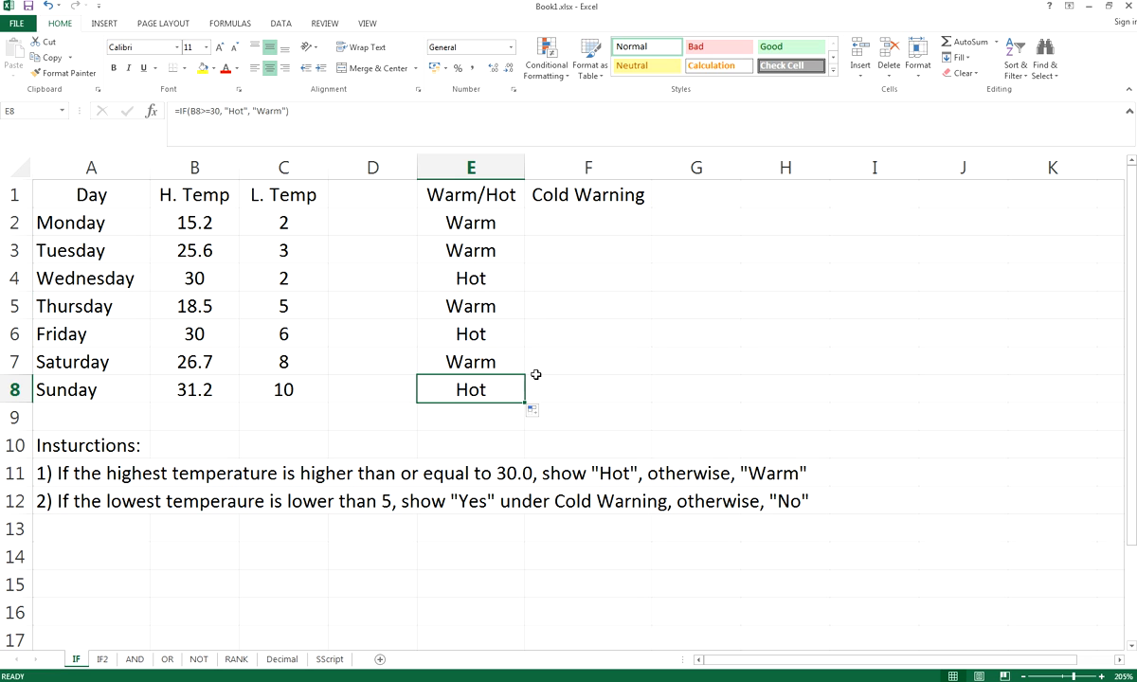
Inspect E8's formula to confirm it references B8, leaving it unchanged, then select F2
{"action": "left_click", "coordinate": [282, 111]}
{"action": "double_click", "coordinate": [478, 389]}
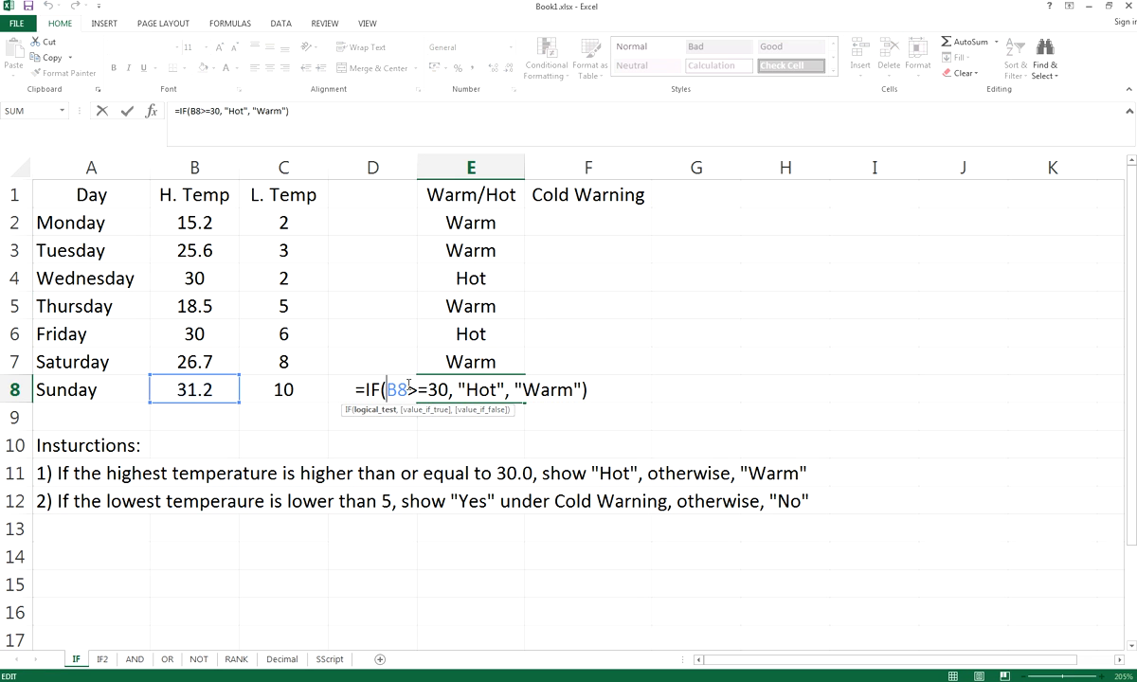
{"action": "mouse_move", "coordinate": [383, 390]}
{"action": "left_mouse_down"}
{"action": "mouse_move", "coordinate": [472, 394]}
{"action": "mouse_move", "coordinate": [389, 387]}
{"action": "left_mouse_up"}
{"action": "left_click", "coordinate": [471, 393]}
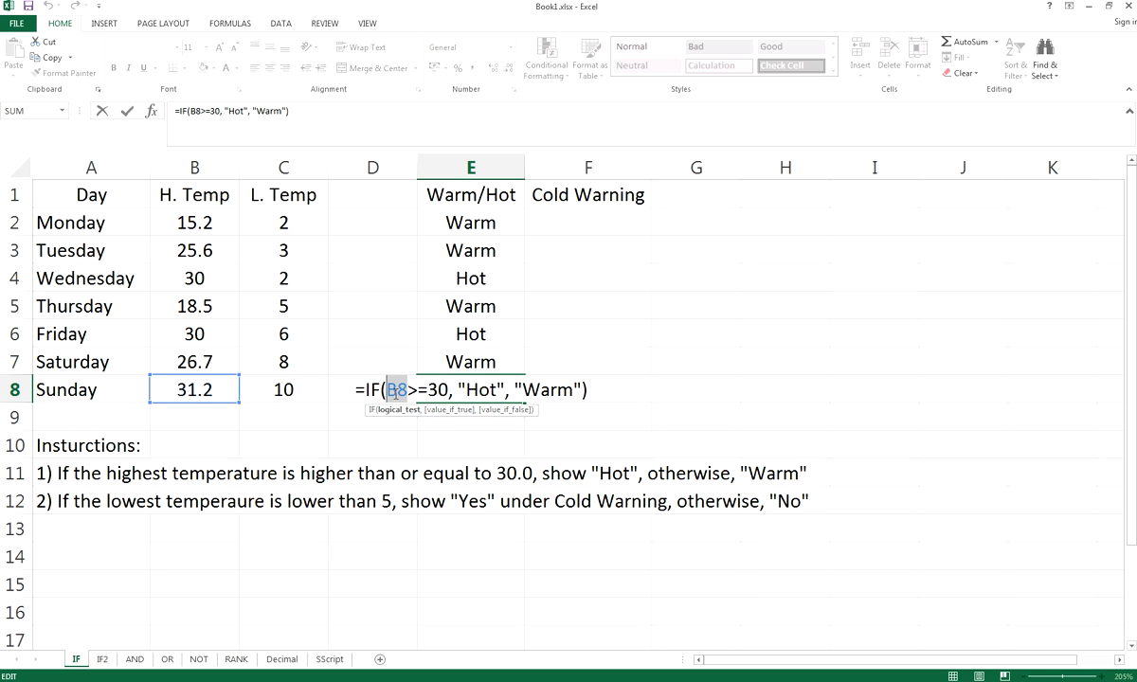
{"action": "left_click", "coordinate": [395, 391]}
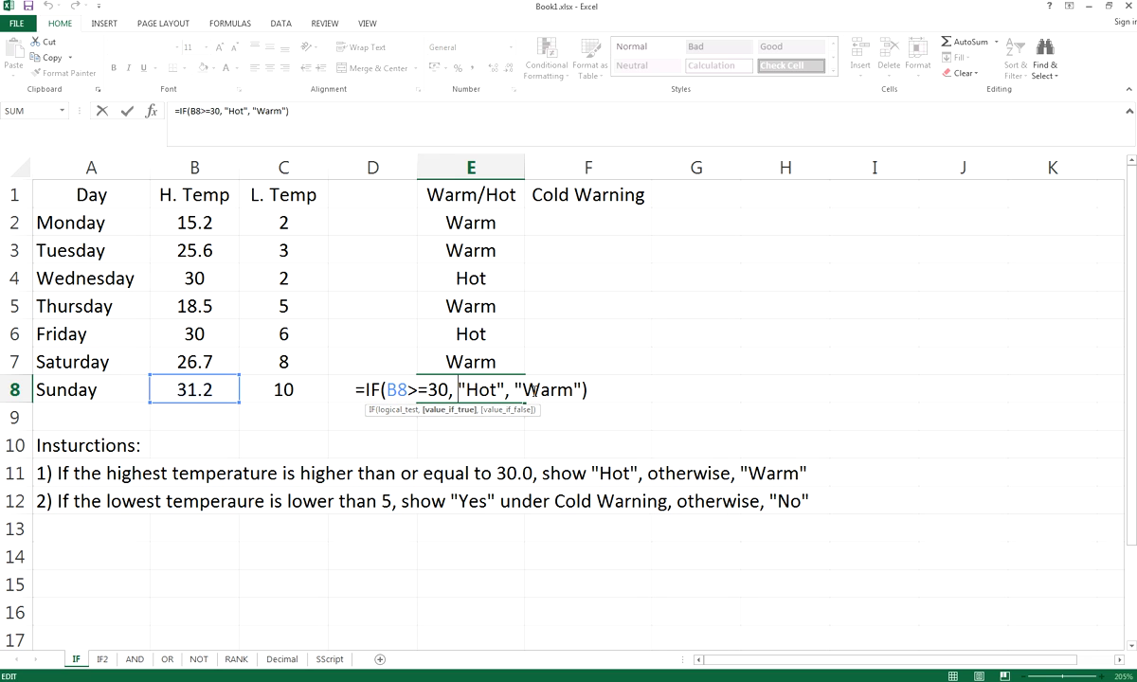
{"action": "key", "text": "Return"}
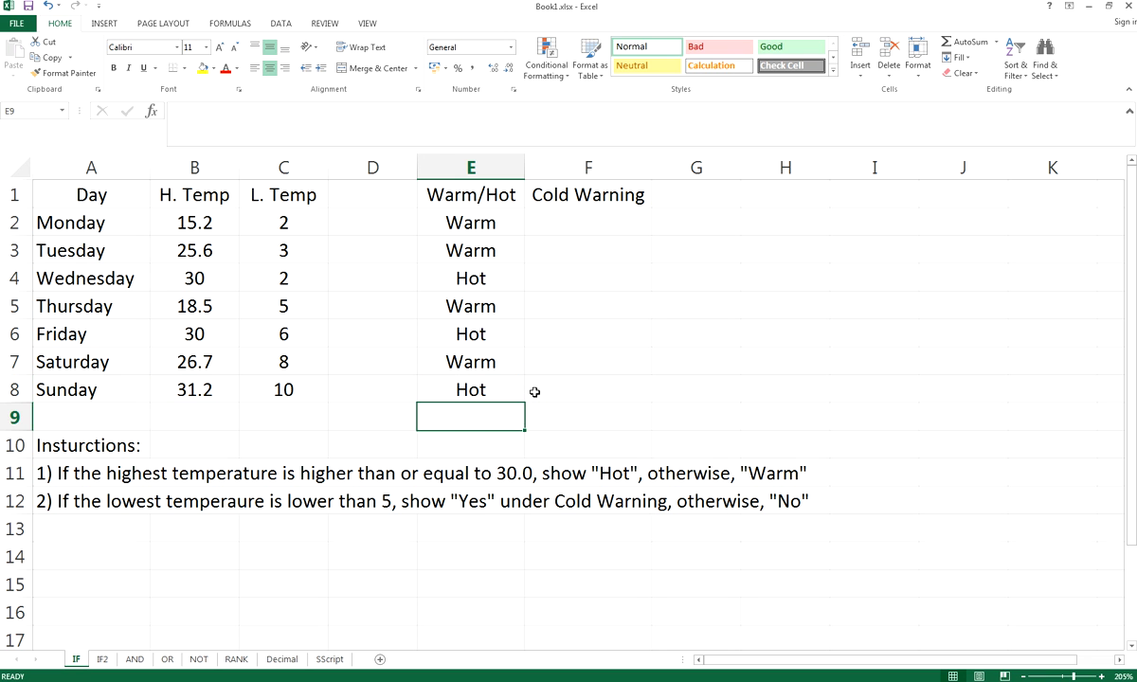
{"action": "left_click", "coordinate": [102, 502]}
{"action": "left_click", "coordinate": [592, 226]}
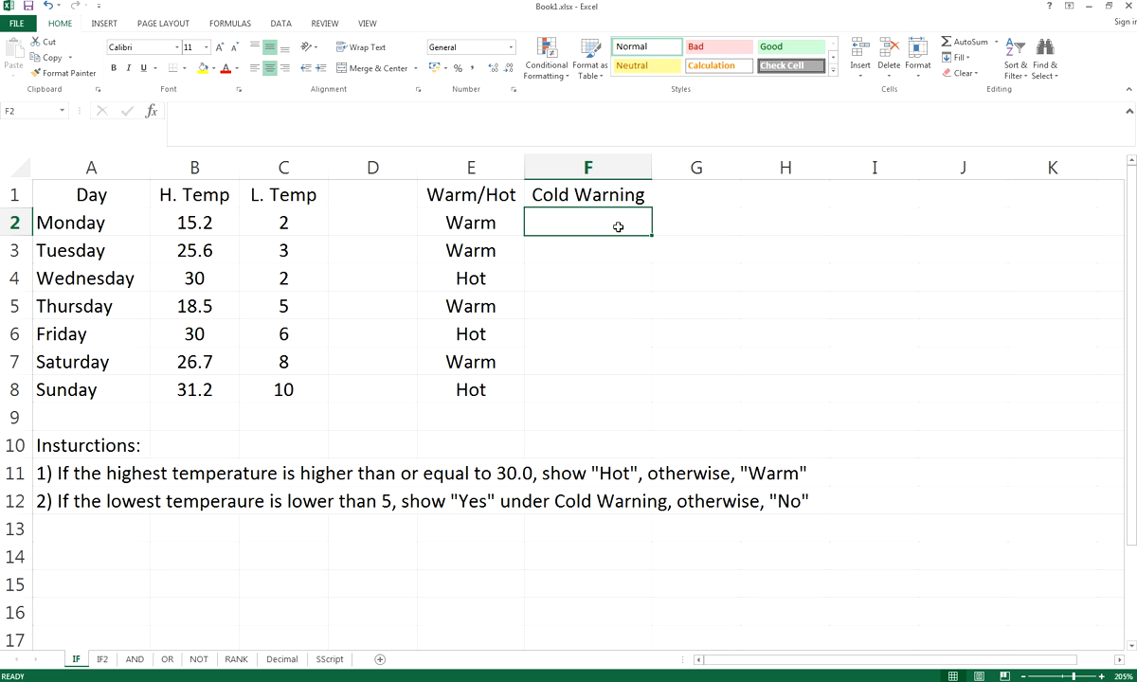
Enter =IF(C2<5, "Yes", "No") in F2, fixing the lowercase yes, so Monday shows Yes
{"action": "type", "text": "="}
{"action": "type", "text": "IF("}
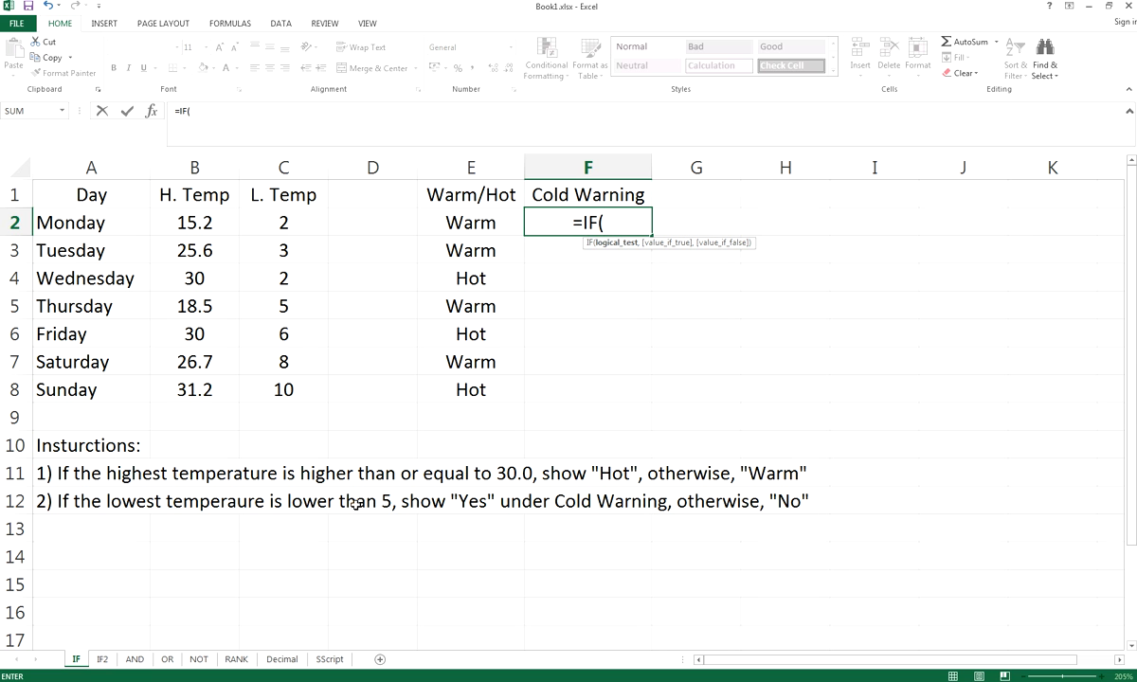
{"action": "type", "text": "C"}
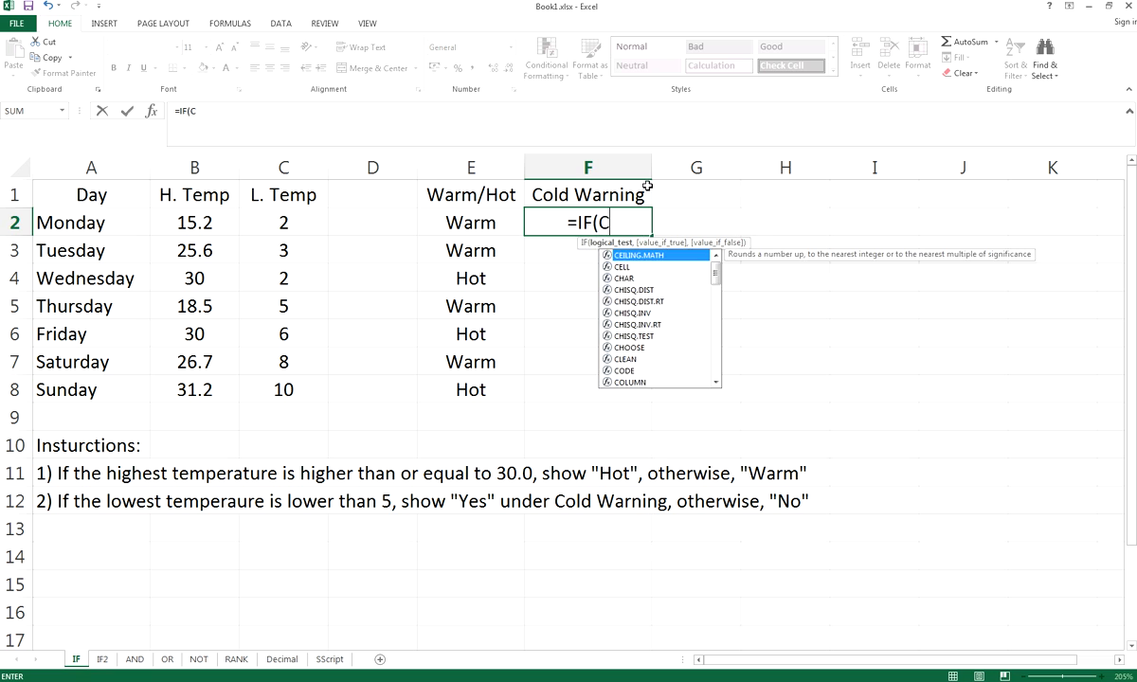
{"action": "type", "text": "2<5"}
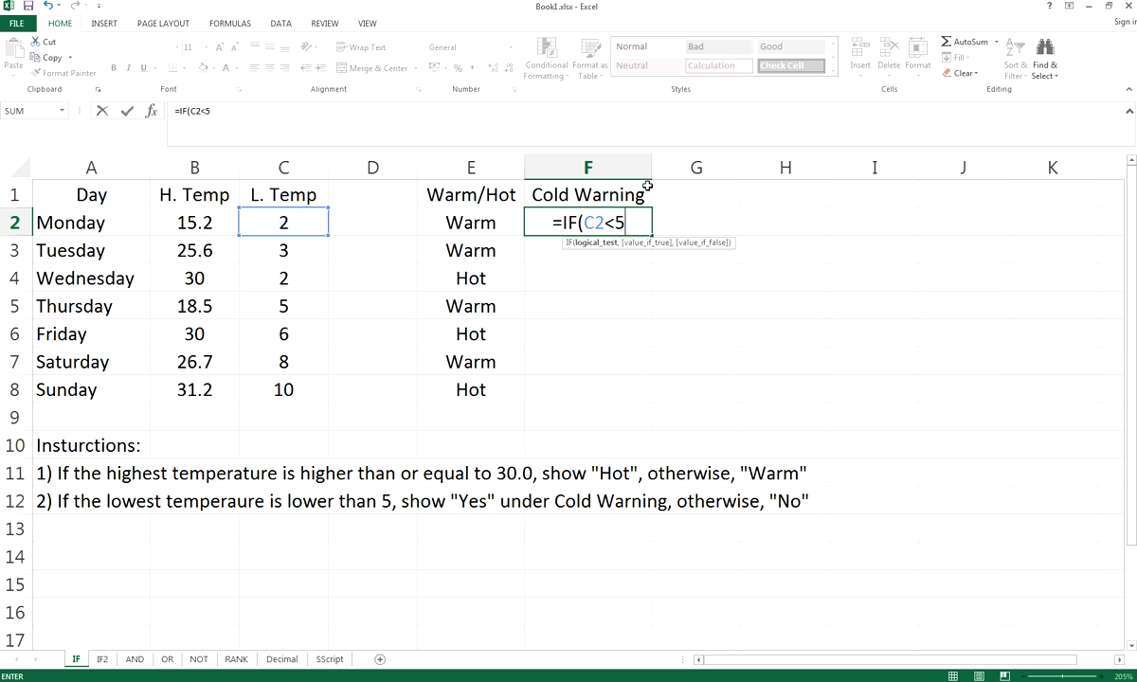
{"action": "type", "text": ","}
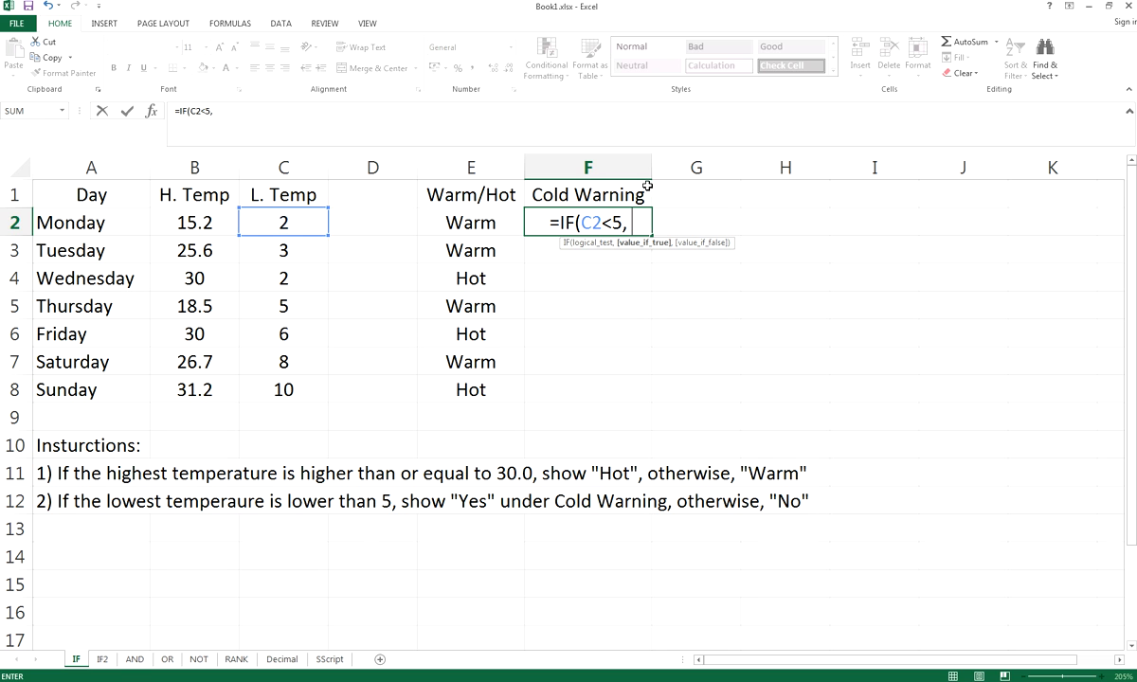
{"action": "type", "text": " \"yes"}
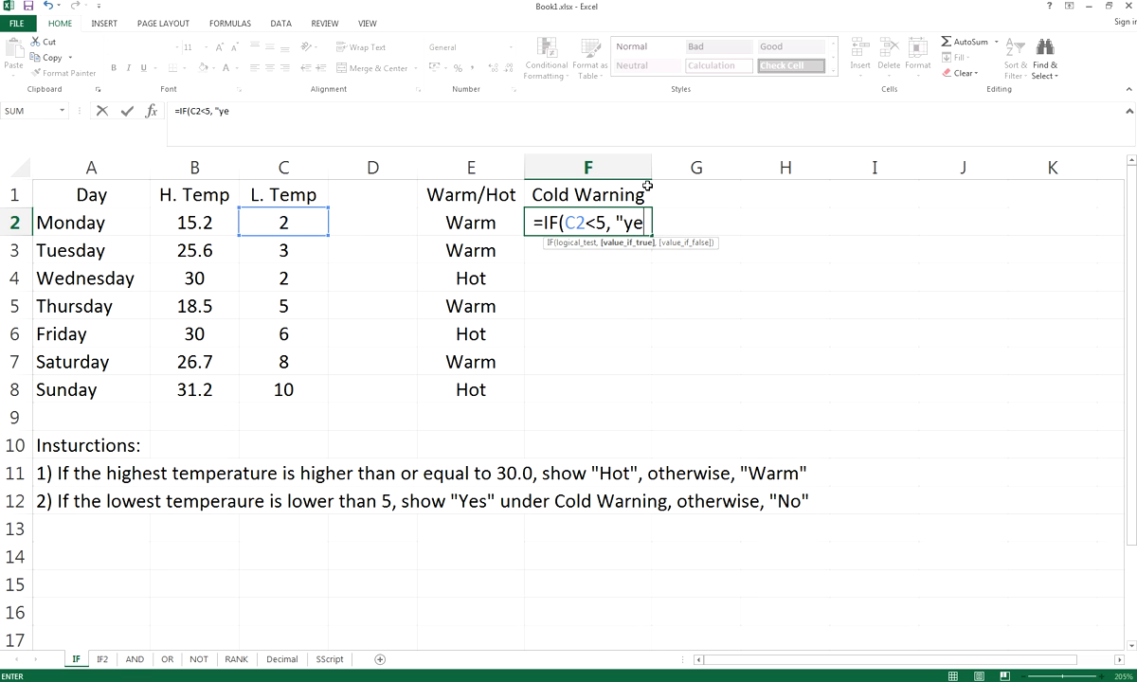
{"action": "key", "text": "BackSpace"}
{"action": "key", "text": "BackSpace"}
{"action": "key", "text": "BackSpace"}
{"action": "type", "text": "Y"}
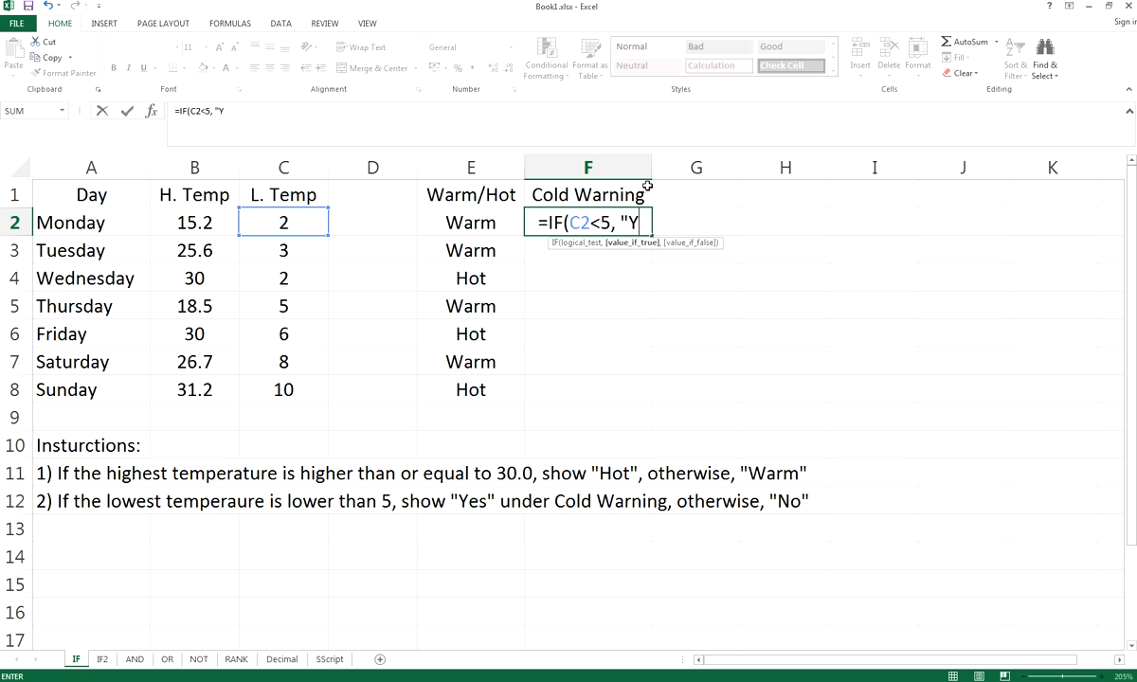
{"action": "type", "text": "es\", "}
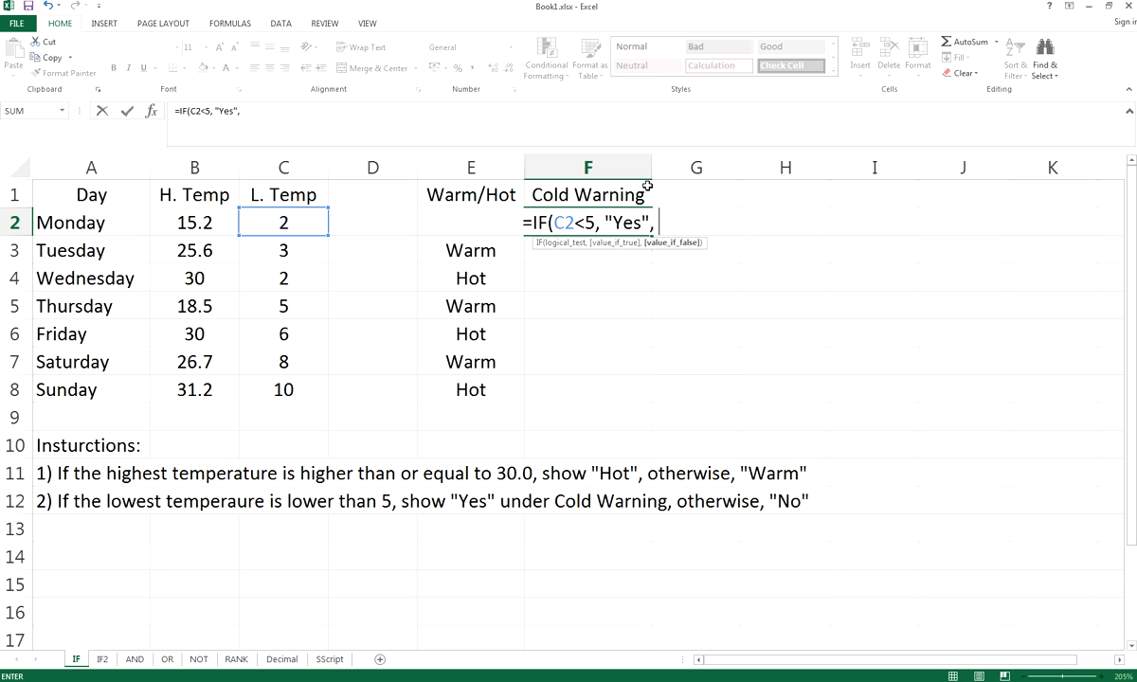
{"action": "type", "text": "\"N"}
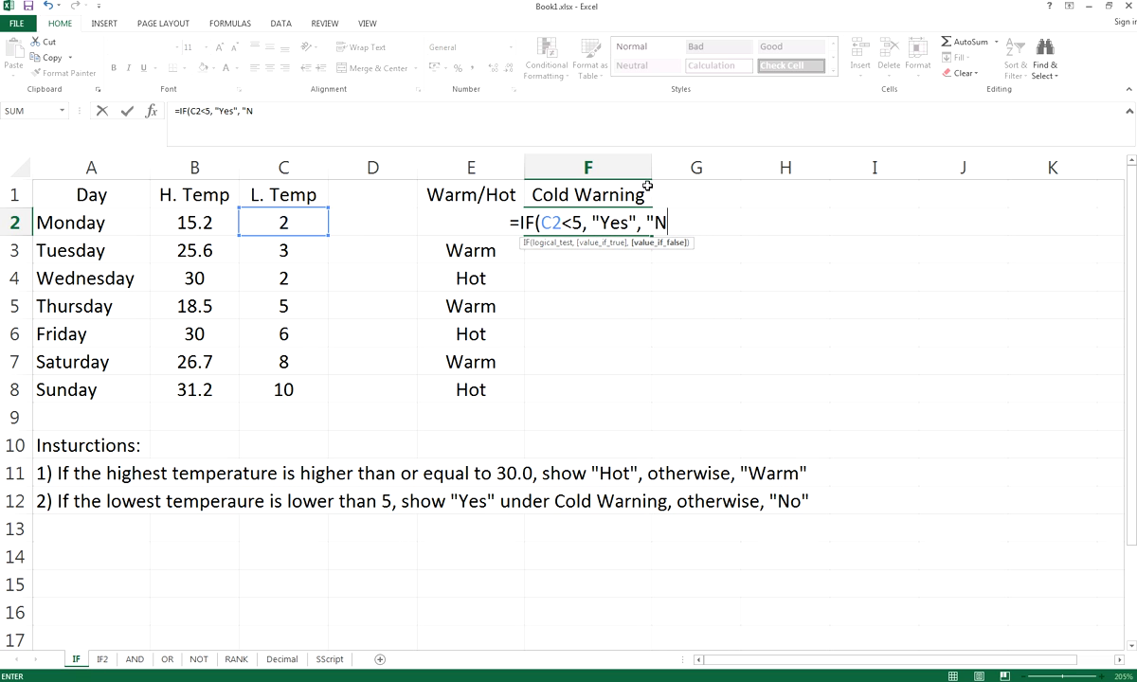
{"action": "type", "text": "o\")"}
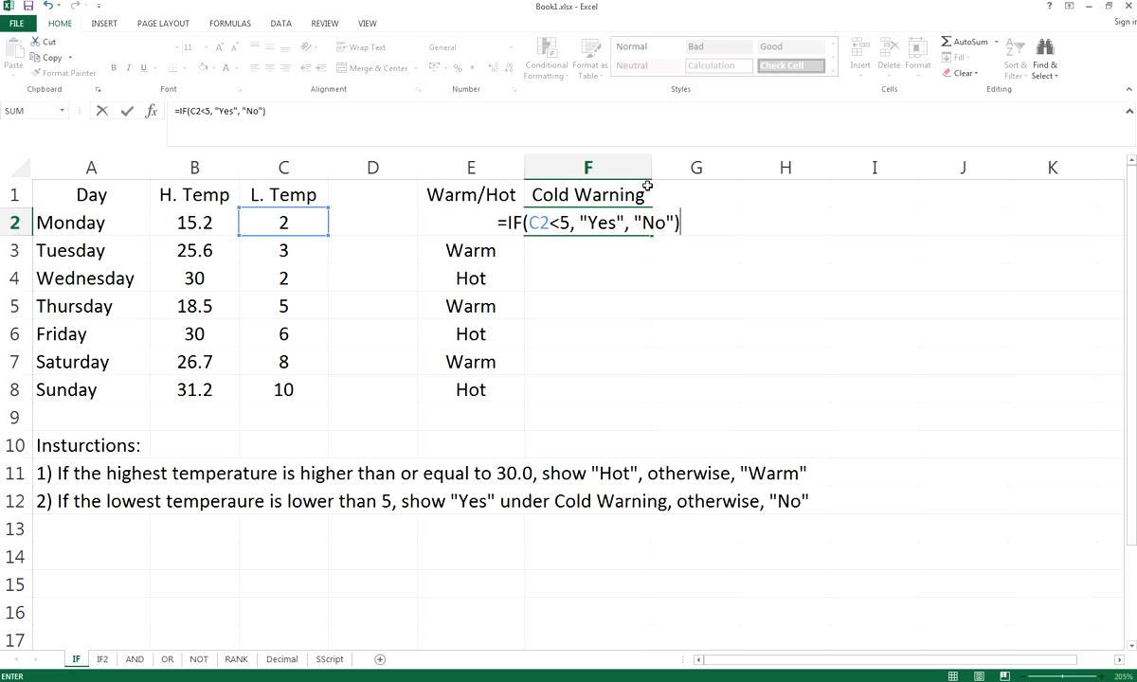
{"action": "key", "text": "Return"}
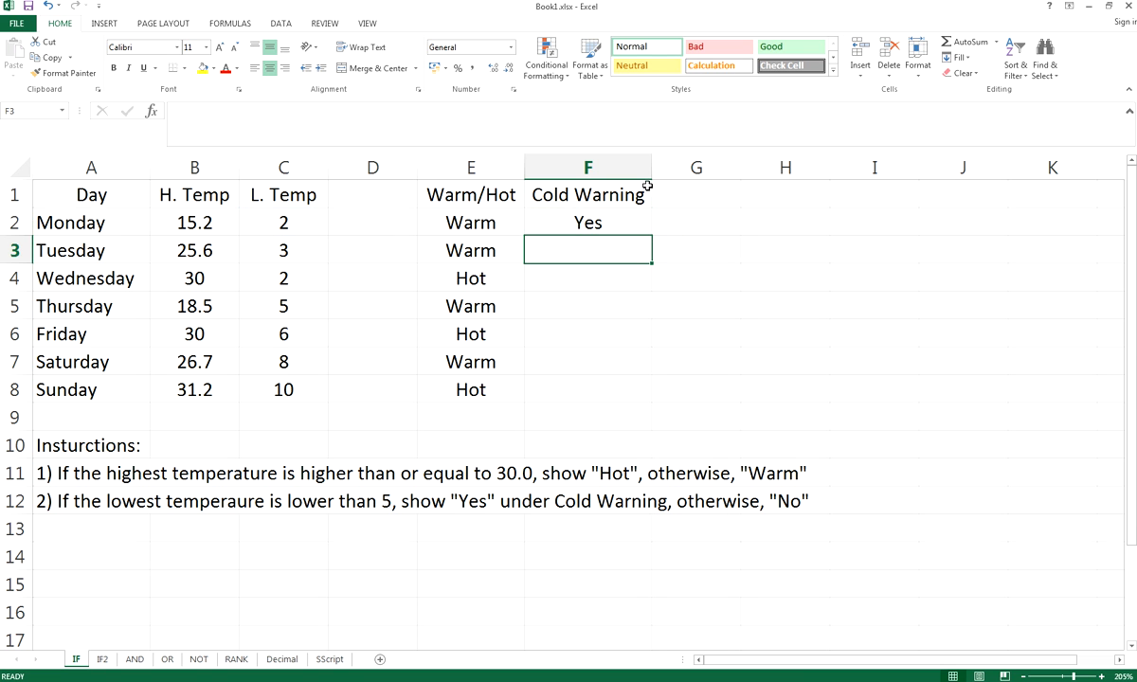
Compare F2 with Monday's low in C2, fill the formula down to F8, and check F8
{"action": "left_click", "coordinate": [588, 225]}
{"action": "left_click", "coordinate": [286, 225]}
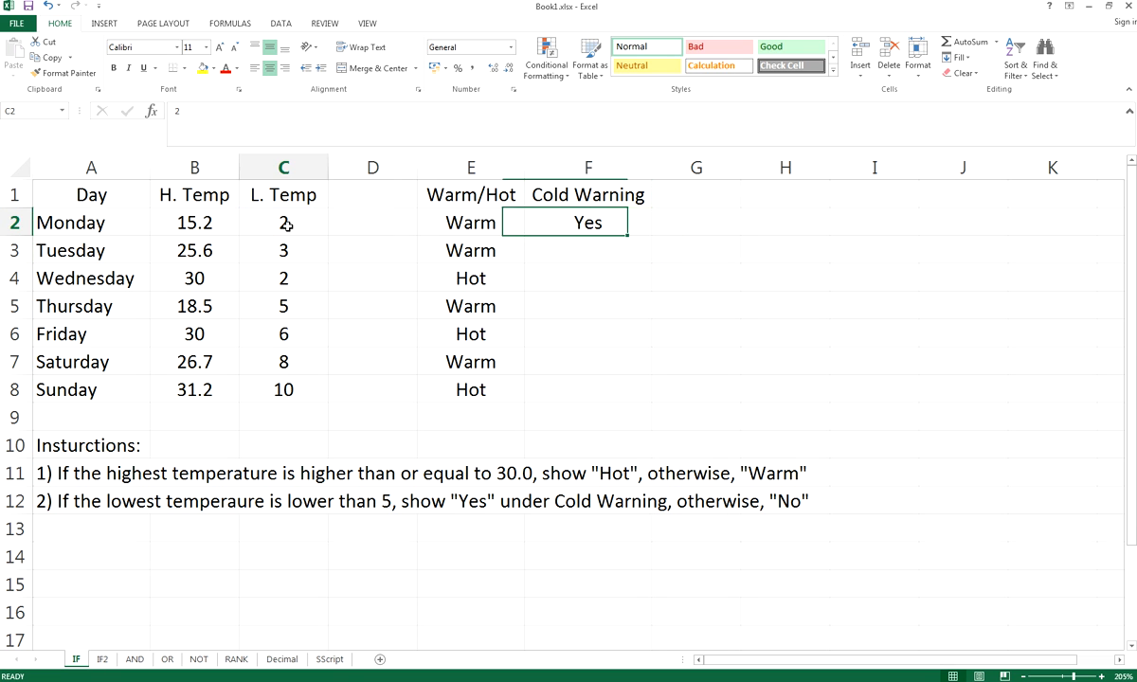
{"action": "left_click", "coordinate": [644, 231]}
{"action": "left_click_drag", "start_coordinate": [654, 236], "coordinate": [639, 398]}
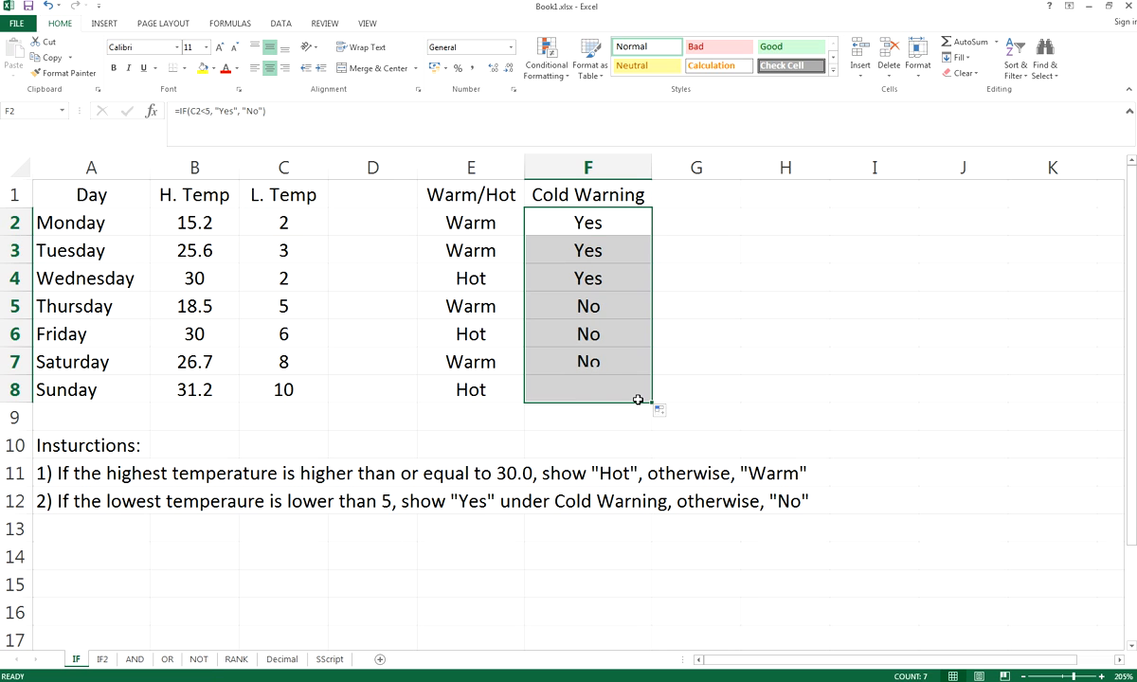
{"action": "left_click", "coordinate": [713, 258]}
{"action": "left_click", "coordinate": [598, 386]}
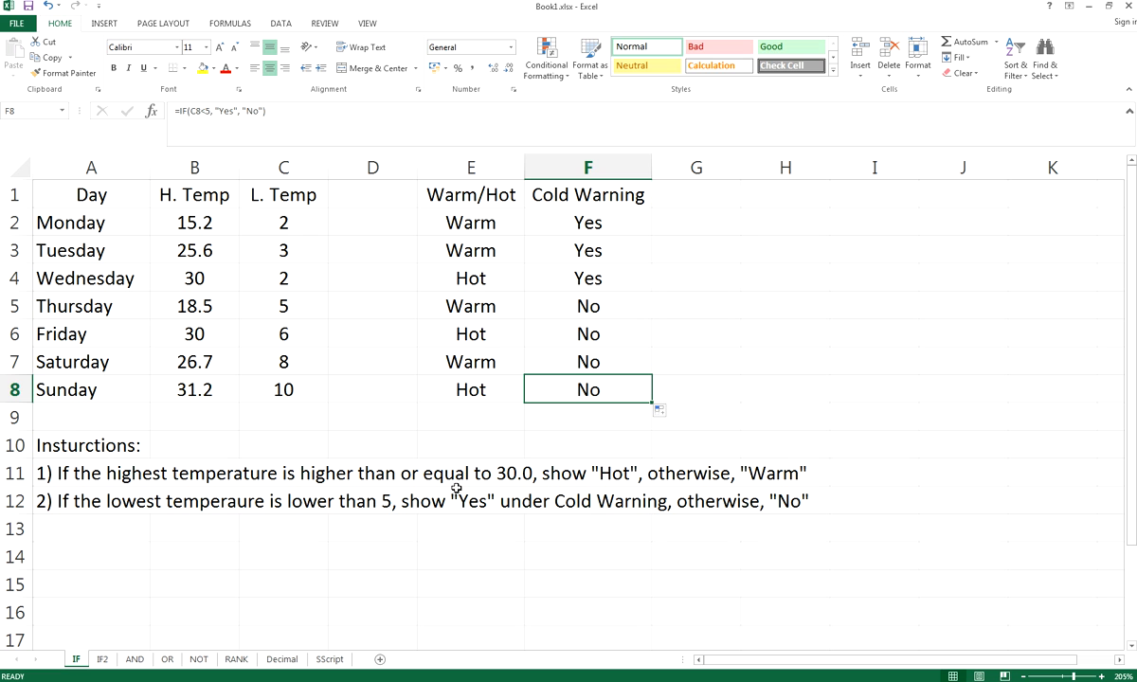
{"action": "left_click", "coordinate": [365, 472]}
{"action": "left_click", "coordinate": [108, 479]}
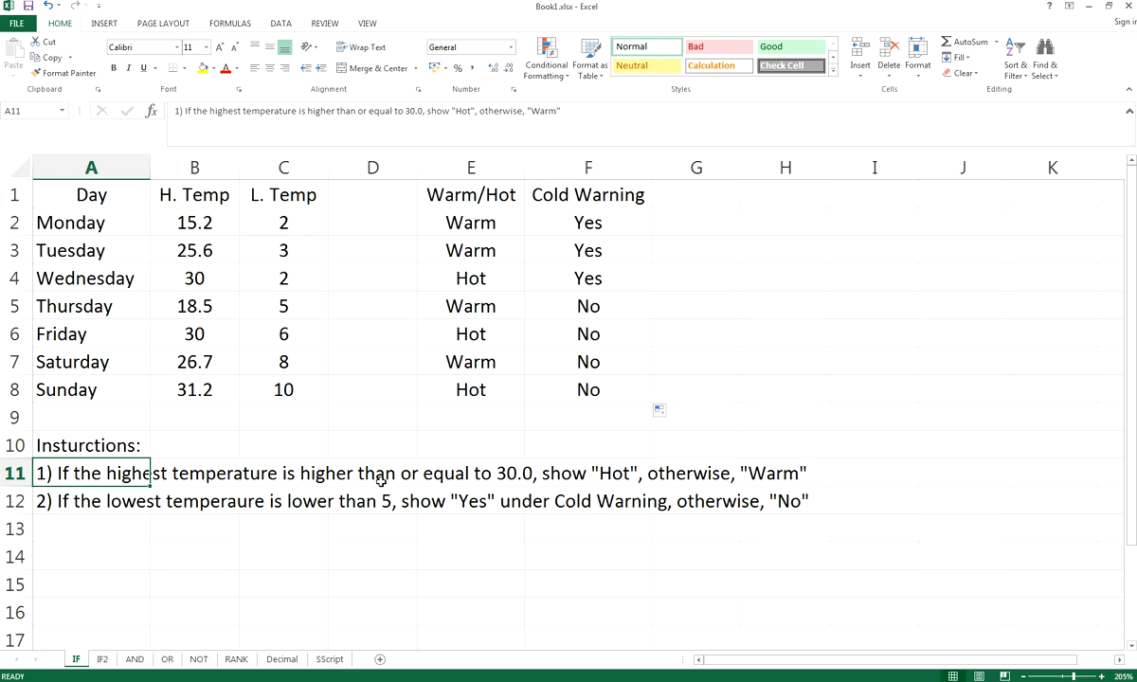
{"action": "left_click", "coordinate": [488, 385]}
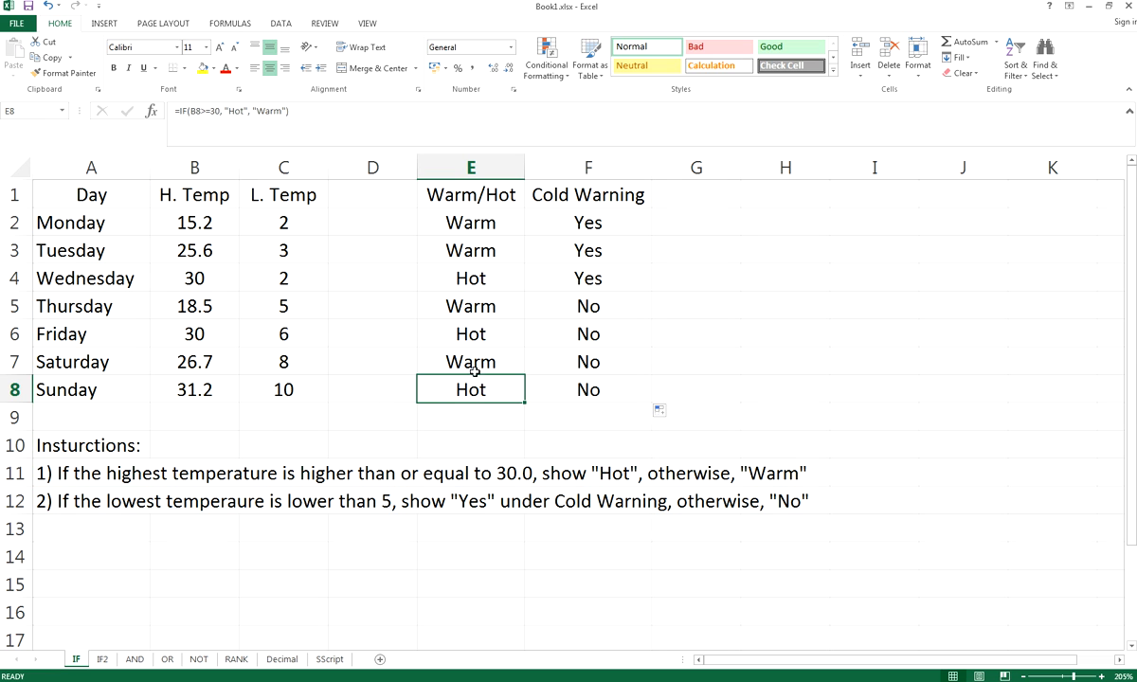
{"action": "left_click", "coordinate": [201, 111]}
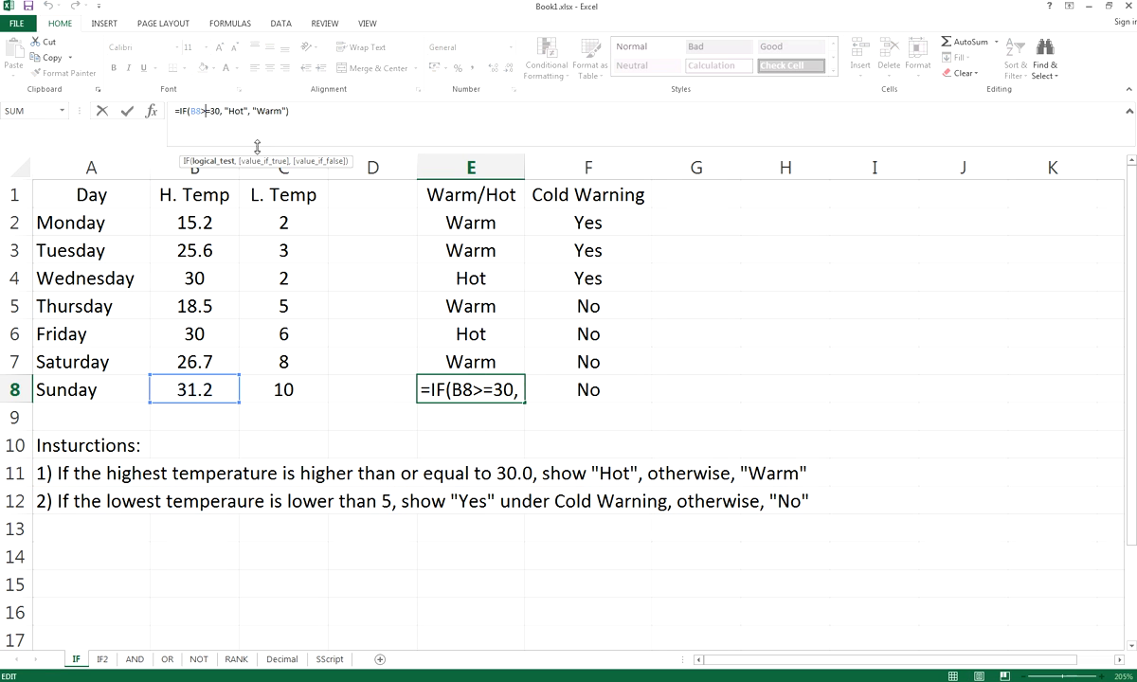
{"action": "double_click", "coordinate": [445, 389]}
{"action": "left_click_drag", "start_coordinate": [427, 388], "coordinate": [422, 386]}
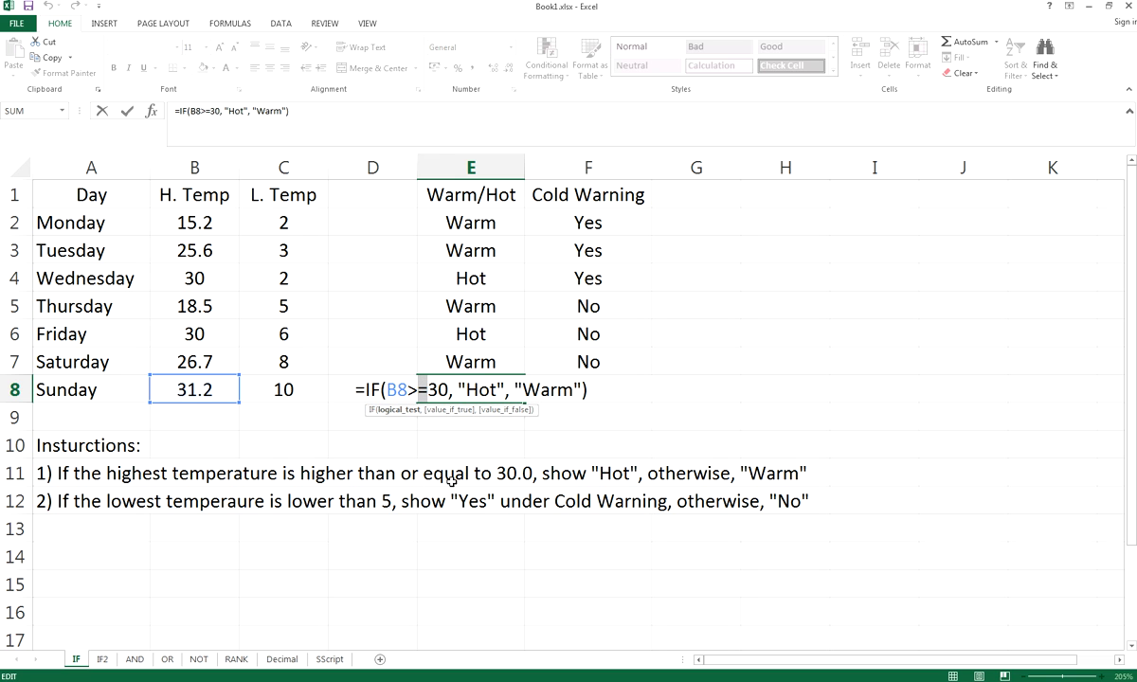
{"action": "left_click", "coordinate": [445, 388]}
{"action": "key", "text": "Return"}
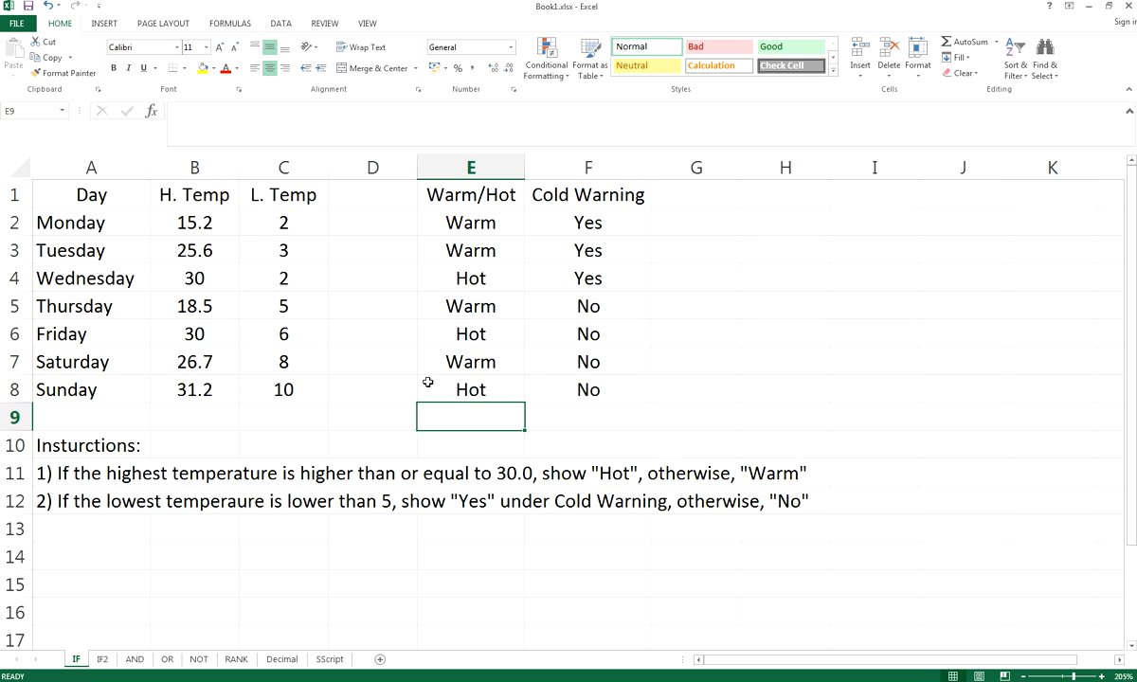
{"action": "left_click", "coordinate": [169, 279]}
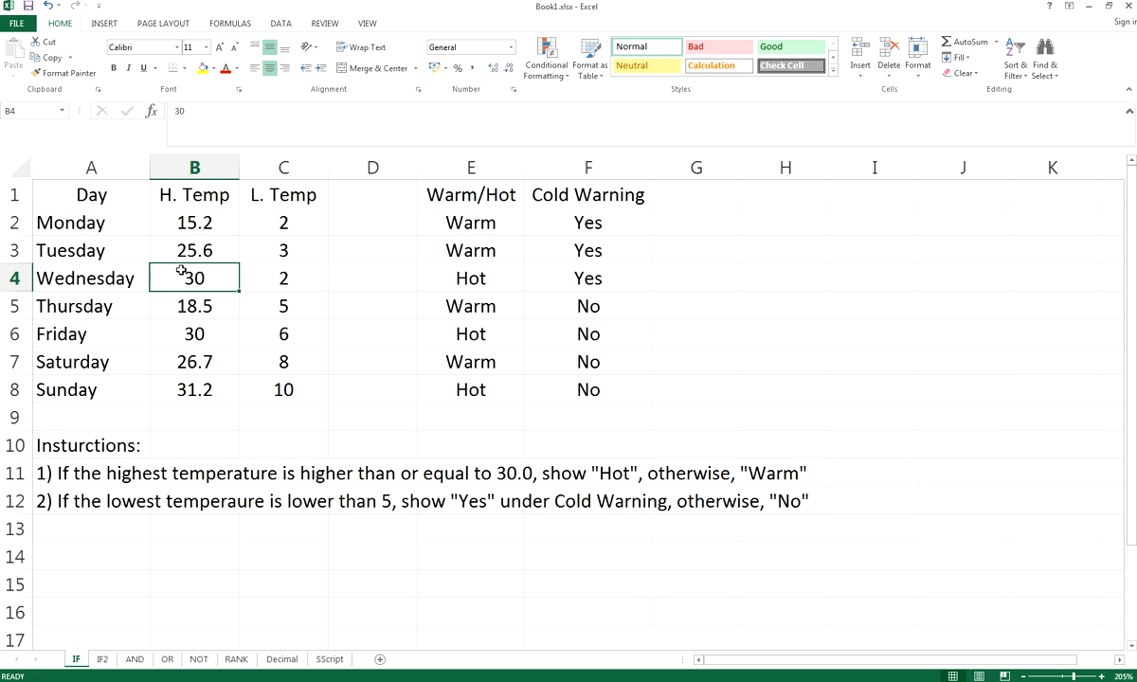
{"action": "left_click", "coordinate": [435, 275]}
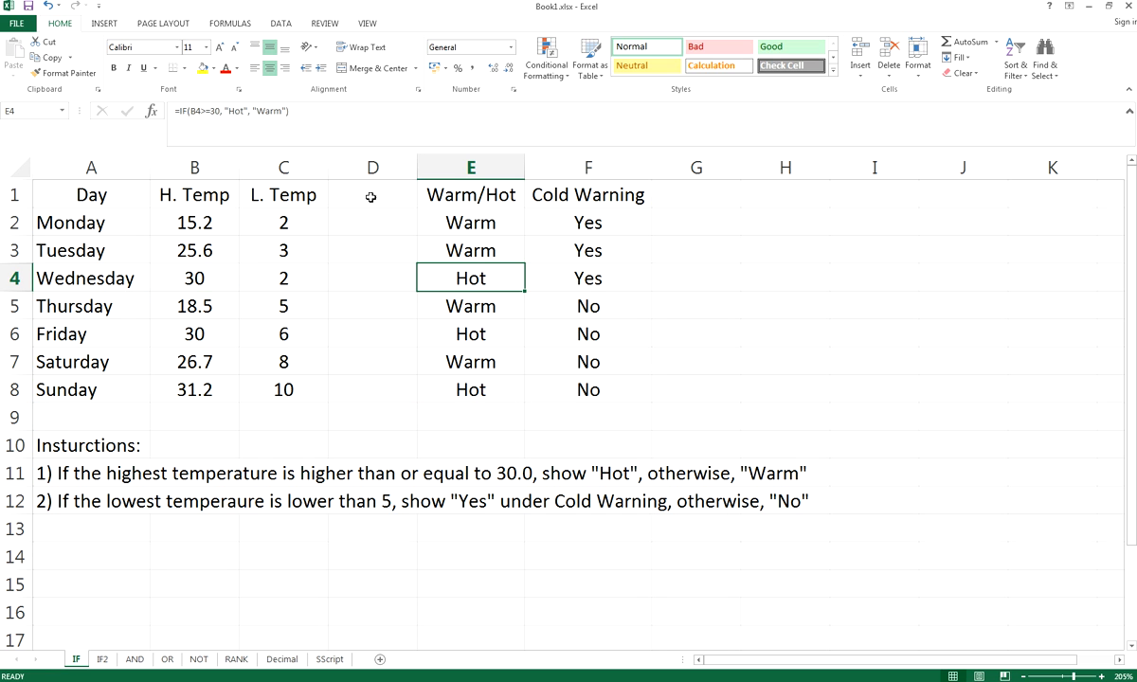
{"action": "left_click", "coordinate": [252, 110]}
{"action": "left_click", "coordinate": [493, 276]}
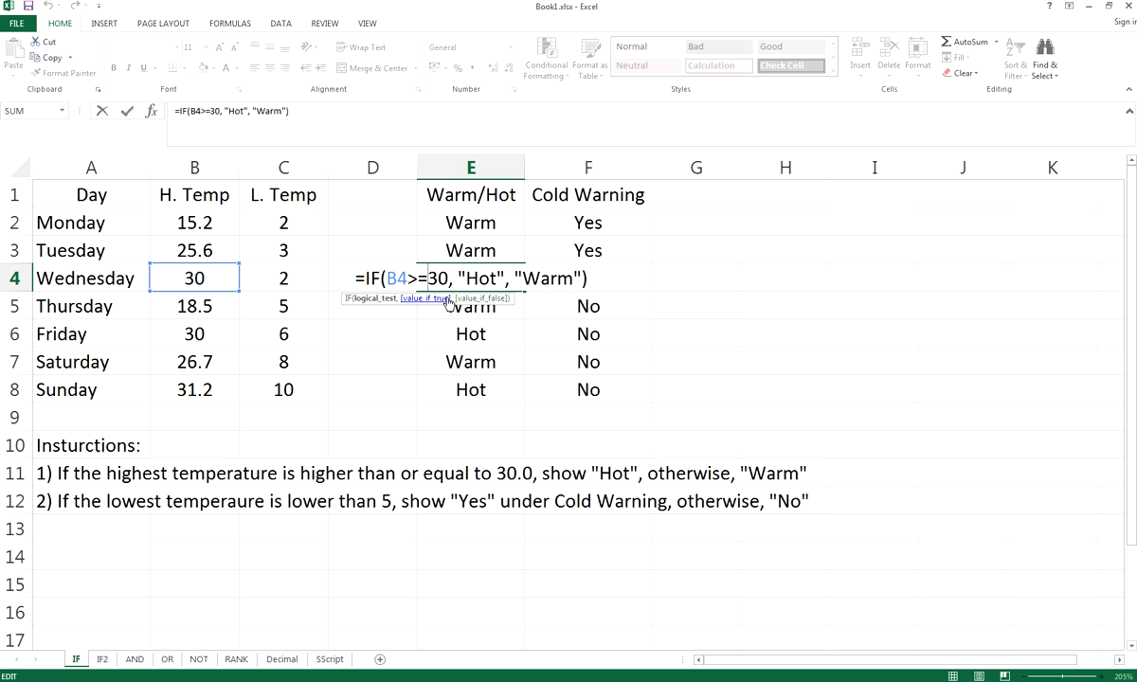
{"action": "left_click", "coordinate": [490, 277]}
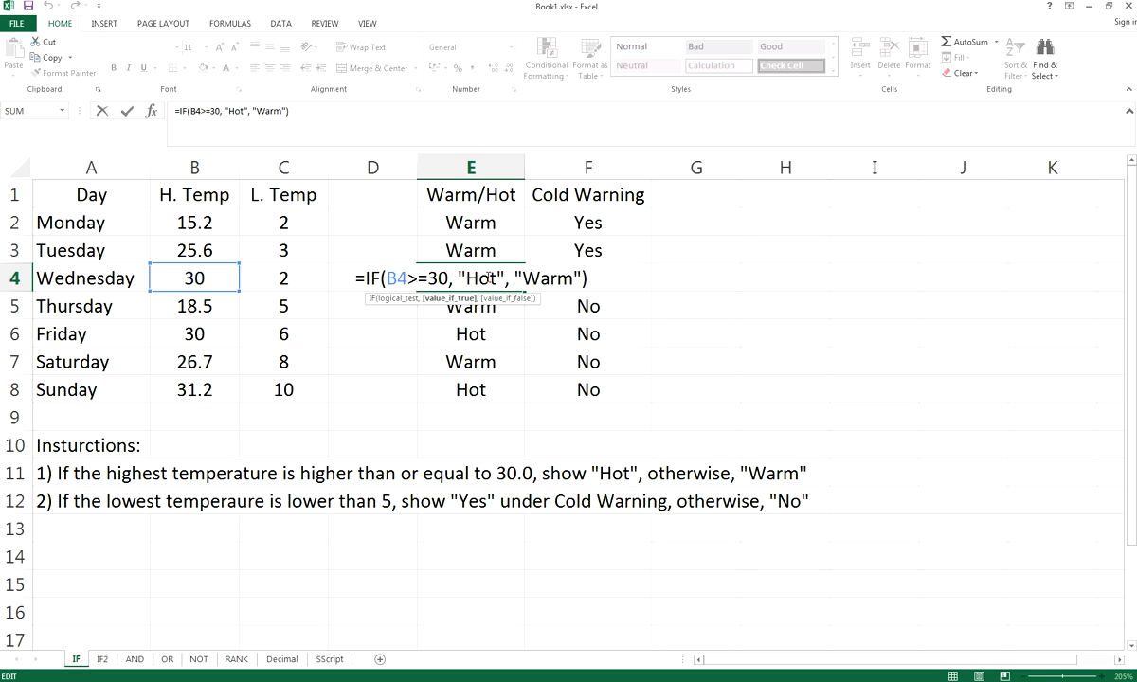
{"action": "key", "text": "Return"}
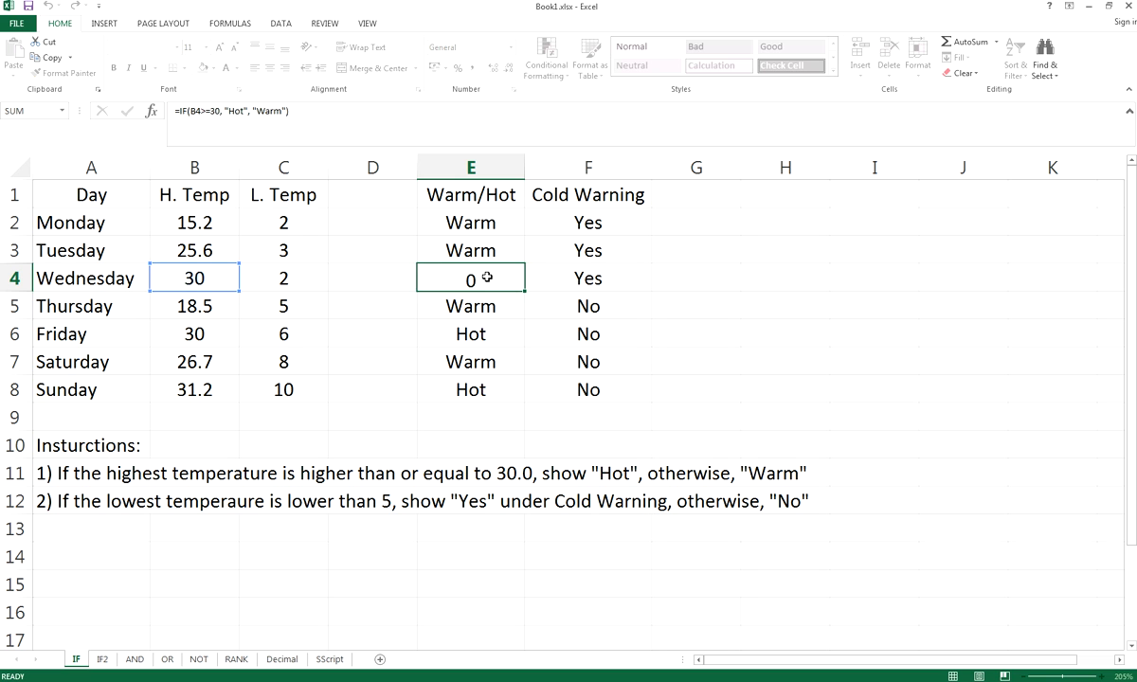
{"action": "left_click", "coordinate": [386, 503]}
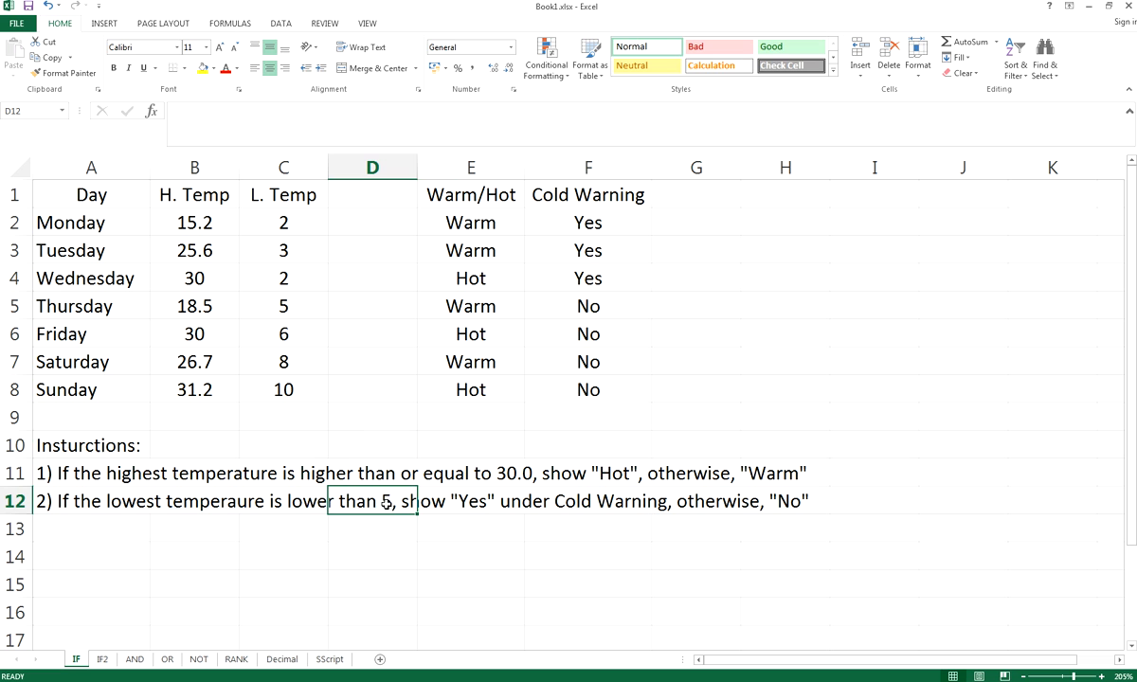
Check Thursday's low of 5, then open F5's =IF(C5<5, "Yes", "No") in-cell to review it
{"action": "left_click", "coordinate": [308, 509]}
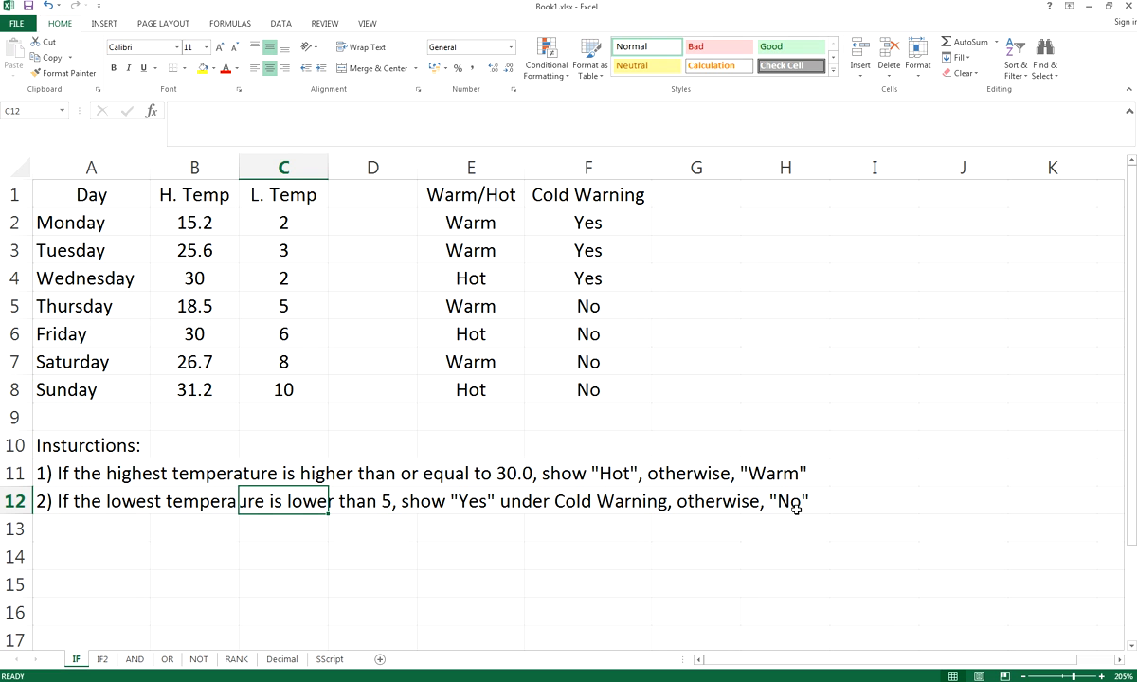
{"action": "left_click", "coordinate": [332, 227]}
{"action": "left_click", "coordinate": [282, 286]}
{"action": "left_click", "coordinate": [294, 307]}
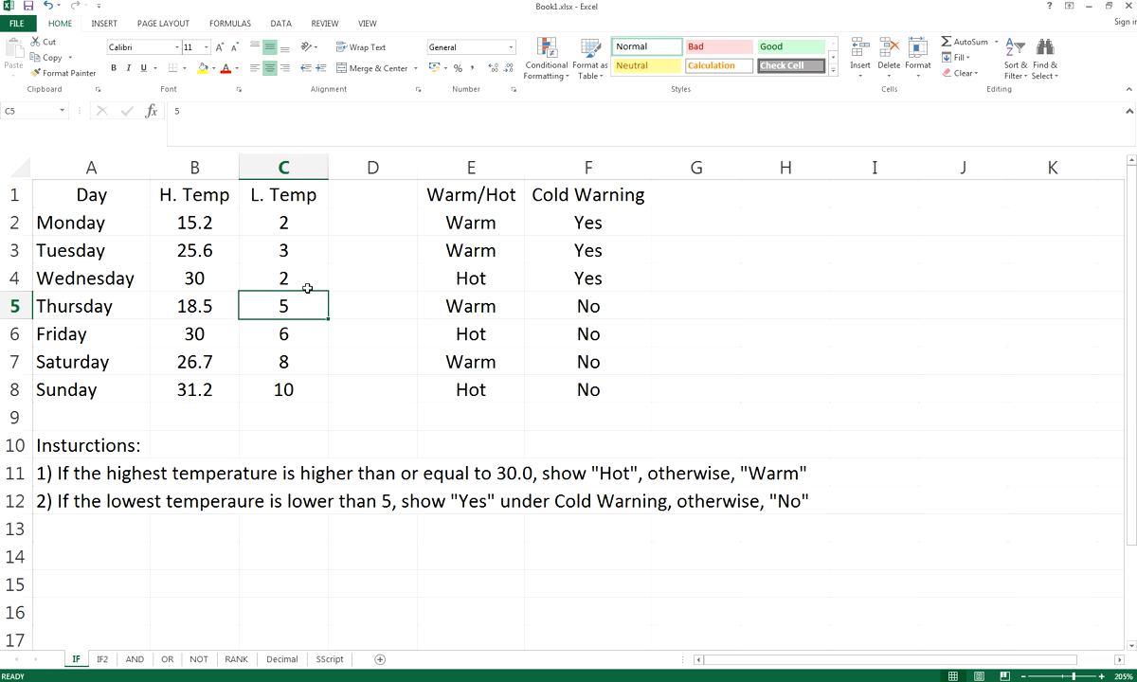
{"action": "left_click", "coordinate": [592, 302]}
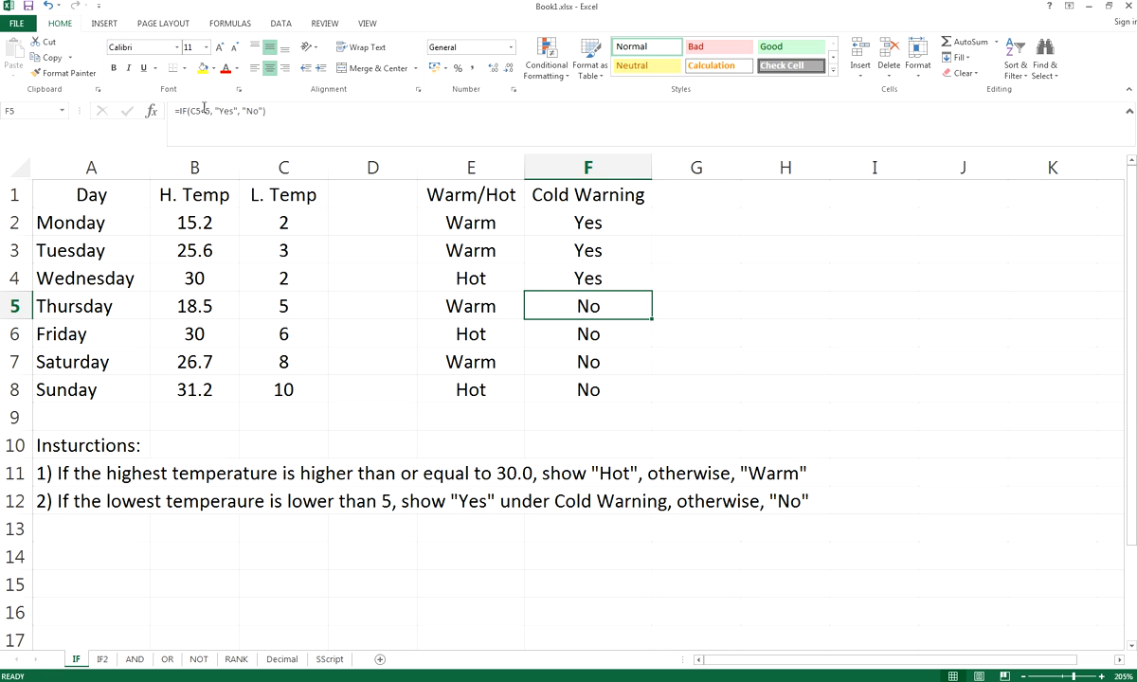
{"action": "double_click", "coordinate": [601, 303]}
{"action": "left_click", "coordinate": [602, 303]}
{"action": "left_click", "coordinate": [559, 305]}
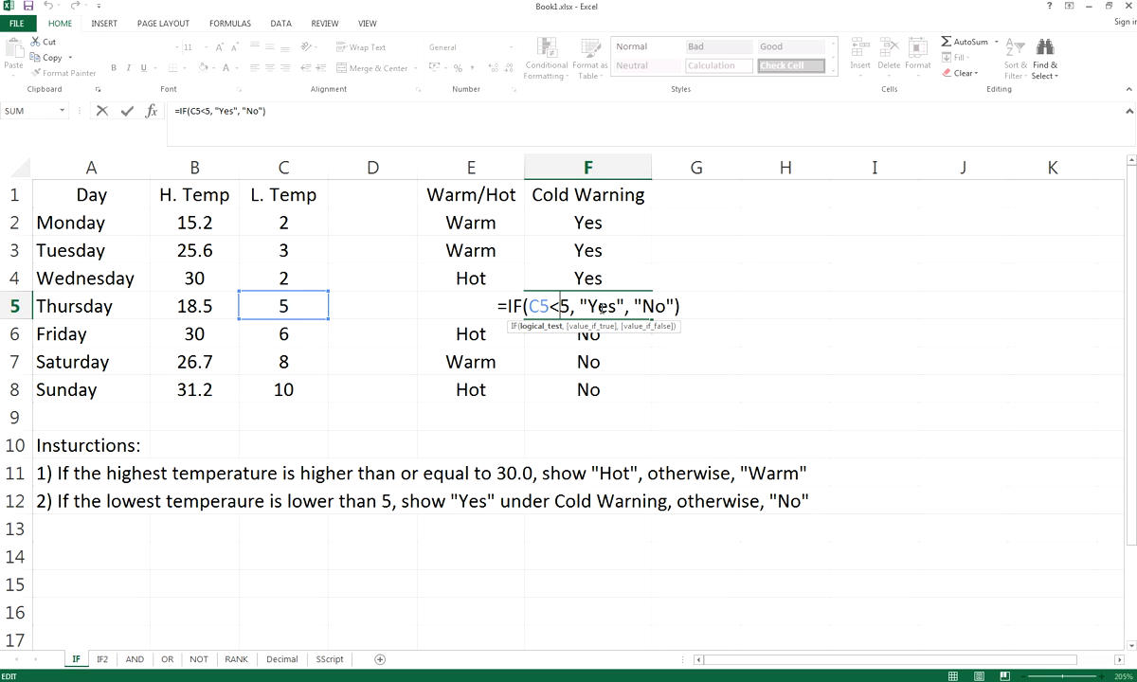
{"action": "left_click", "coordinate": [600, 306]}
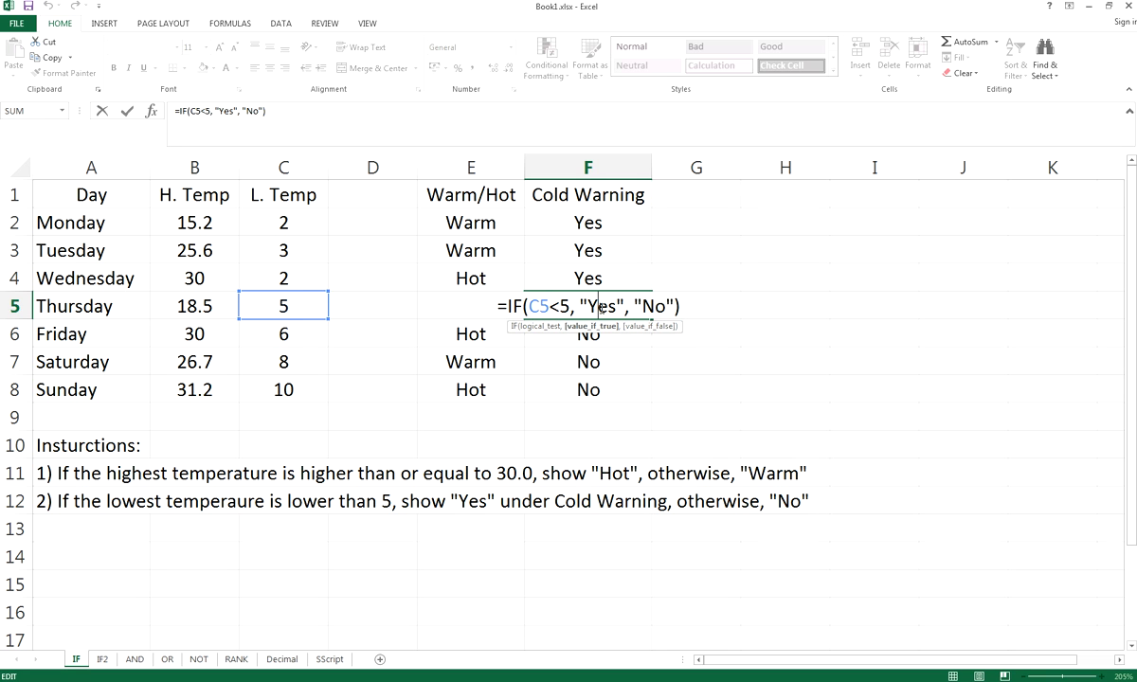